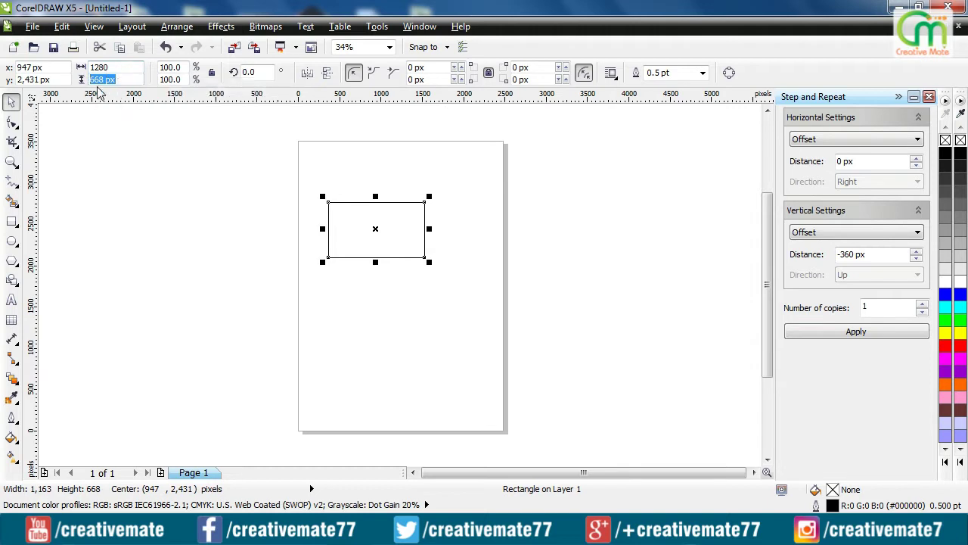
Set the rectangle's size to 1280 by 720 px and move it slightly toward the page's centre
text(720)
key(Return)
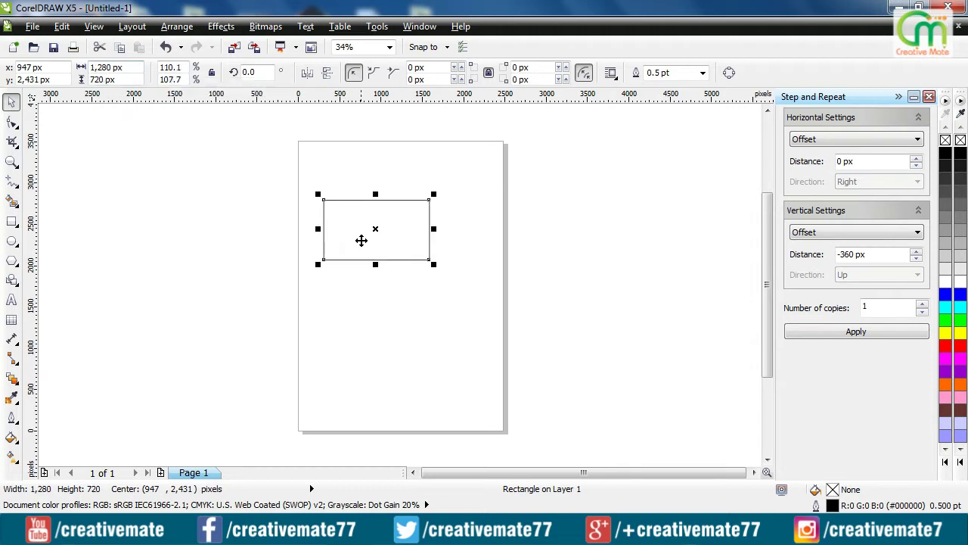
drag(363, 236, 384, 233)
click(378, 245)
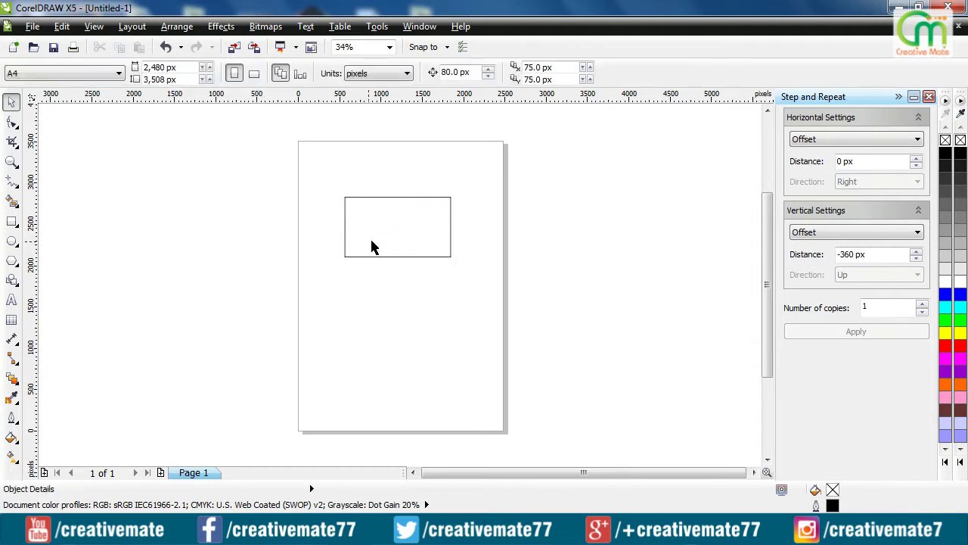
key(F2)
drag(325, 198, 484, 261)
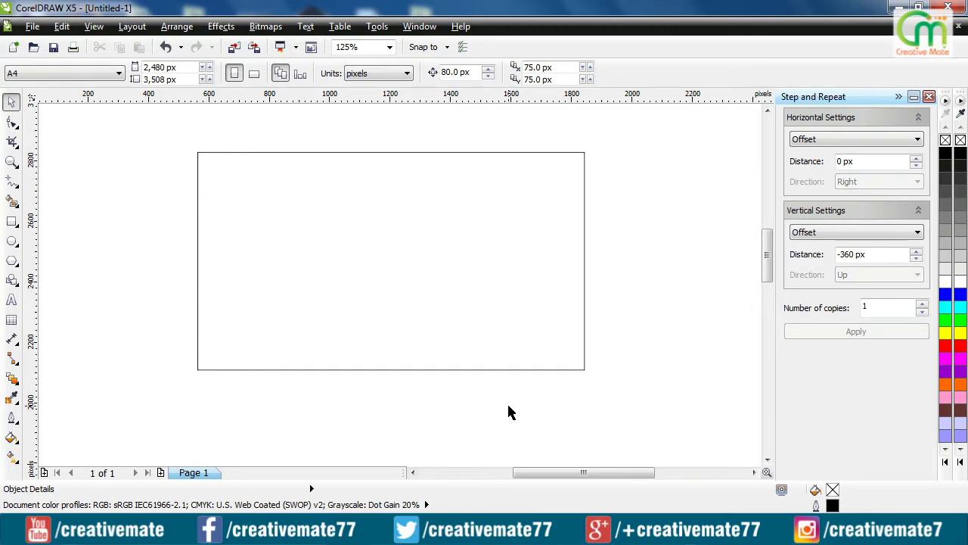
Import the dark floral pattern image d4ca30d3b2b7db4a0496a7be93614a1e and place it overlapping the rectangle
key(ctrl+i)
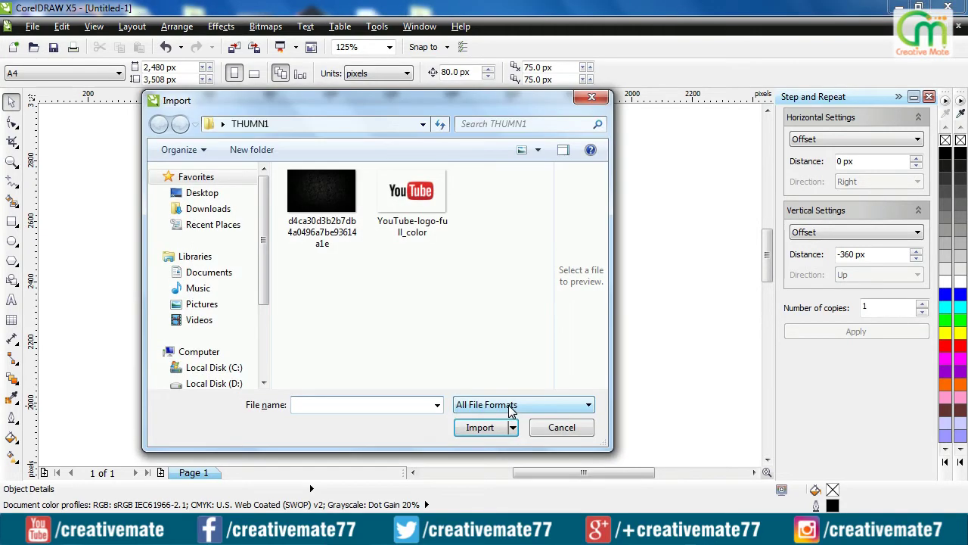
click(323, 203)
click(479, 447)
click(291, 193)
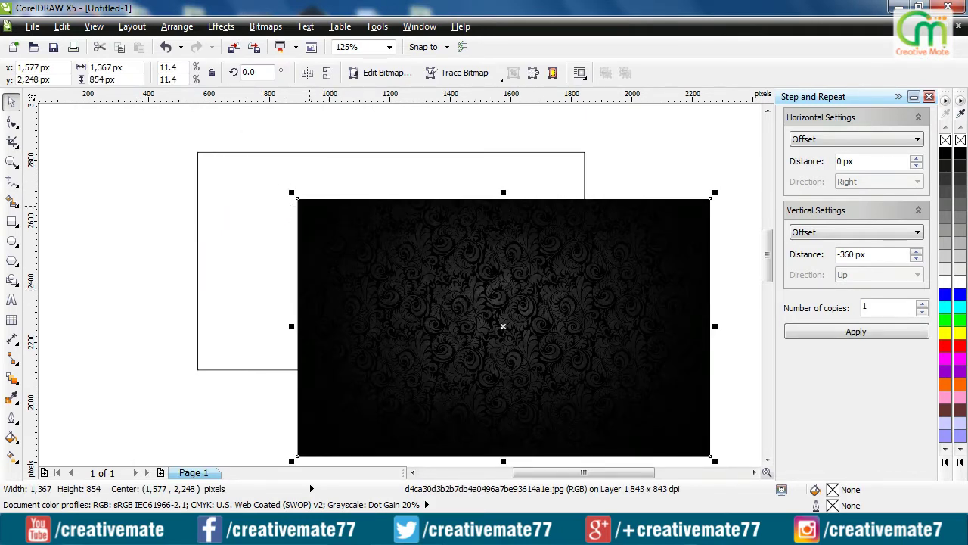
PowerClip the dark pattern image inside the 1280 by 720 px rectangle
click(222, 27)
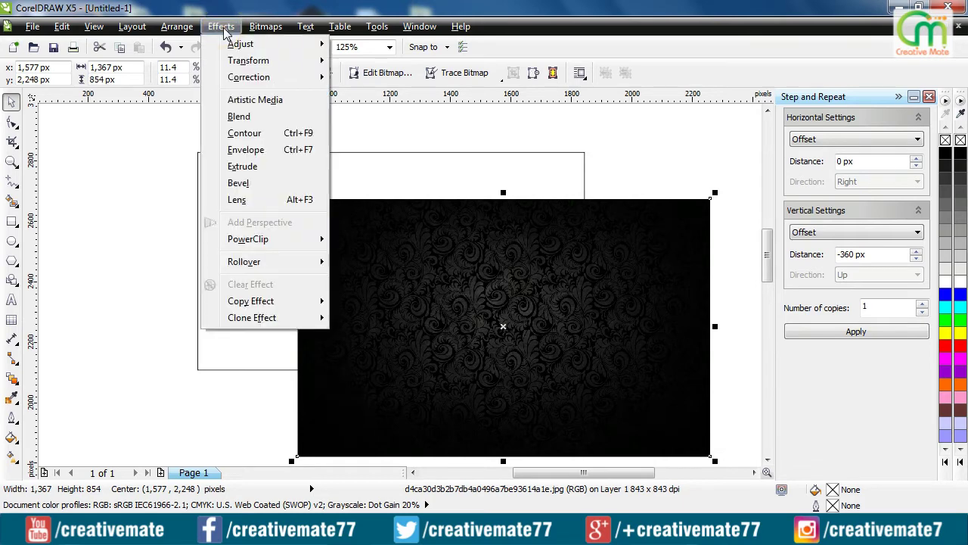
mouse_move(295, 241)
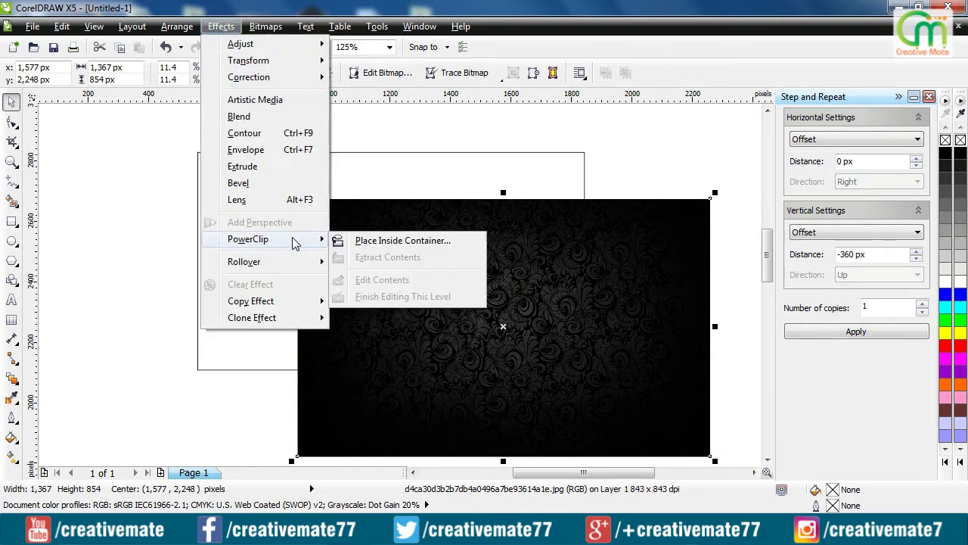
click(425, 241)
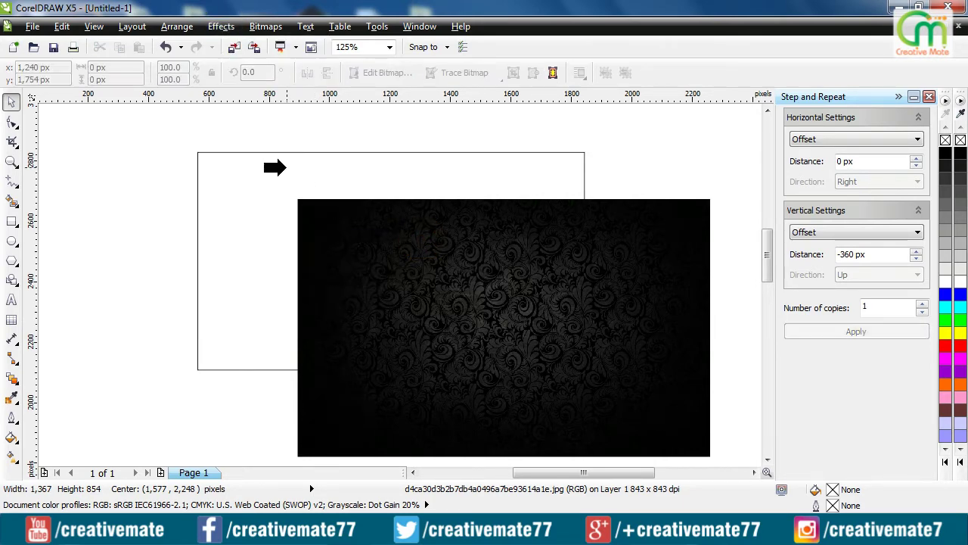
click(281, 165)
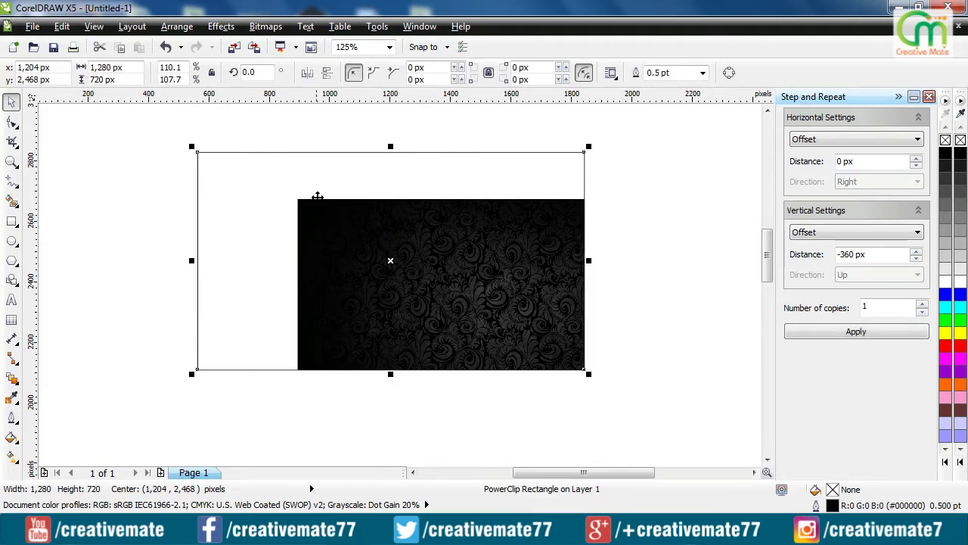
Edit the PowerClip contents, scaling the pattern image to about 1303 by 814 px and positioning it to cover the whole frame
right_click(257, 179)
click(280, 25)
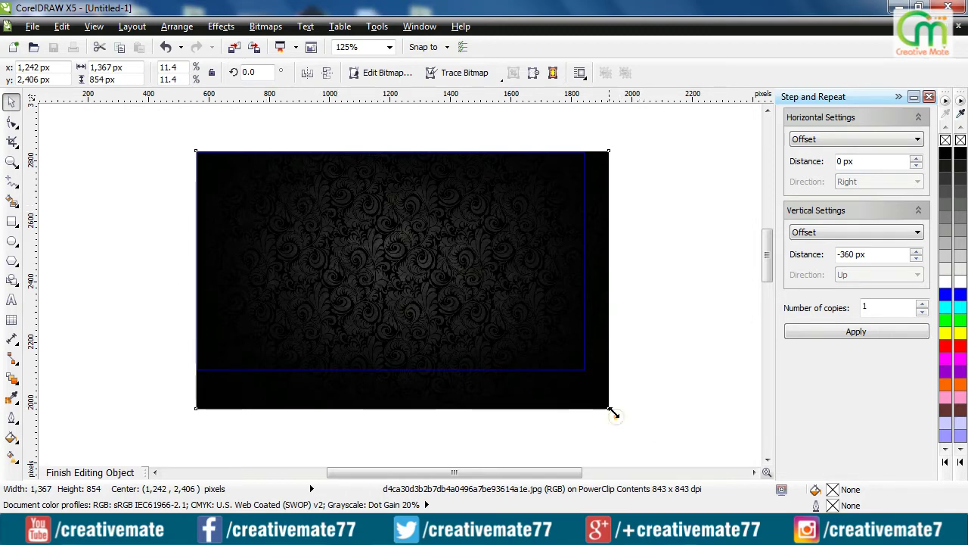
drag(613, 412, 590, 396)
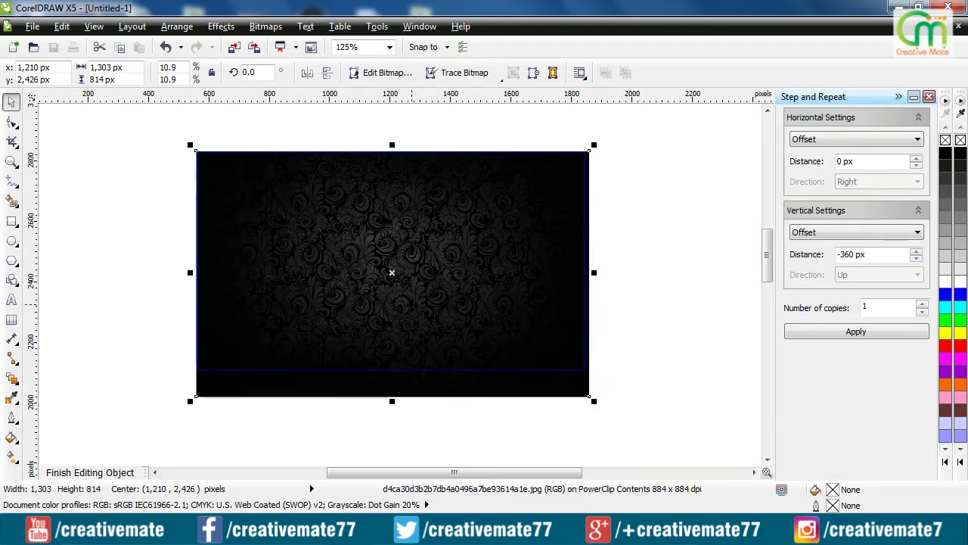
drag(411, 305, 413, 300)
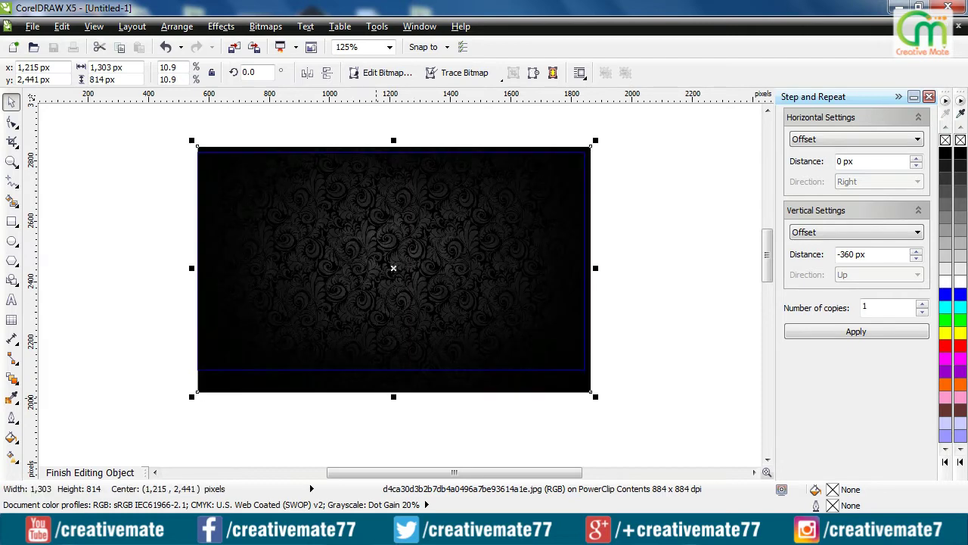
click(89, 472)
click(497, 422)
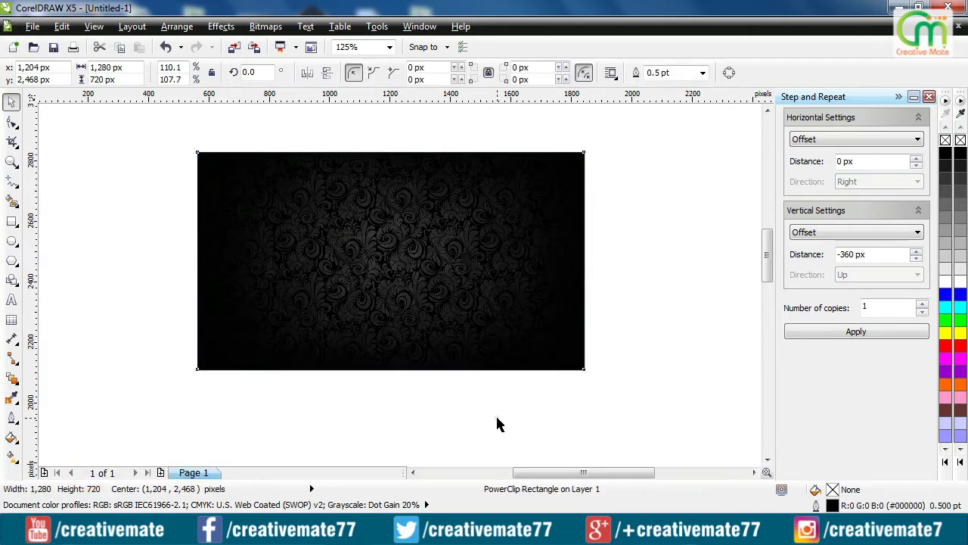
Add the artistic text "HOW TO CREATE" on the background in yellow, using Swis721 BlkCn BT at 24 pt
click(12, 303)
click(322, 212)
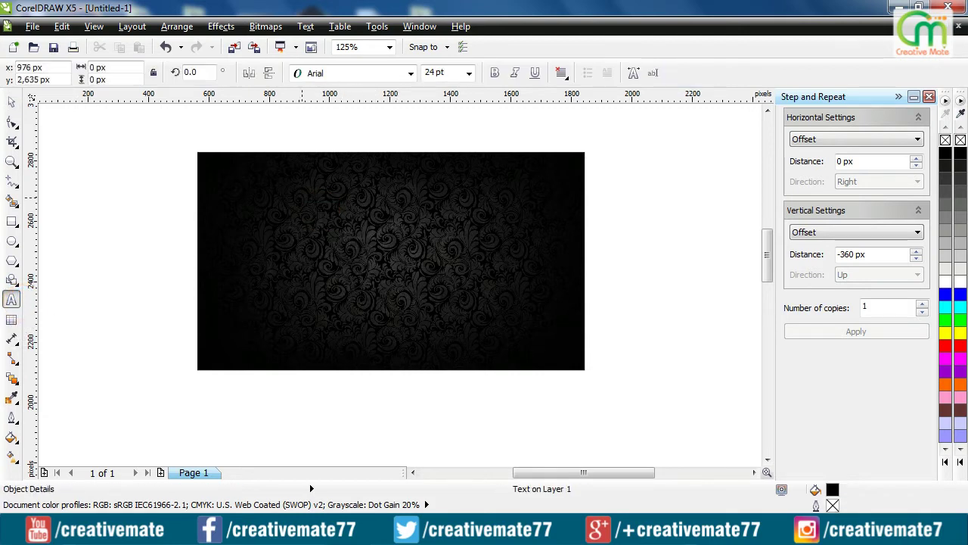
click(946, 334)
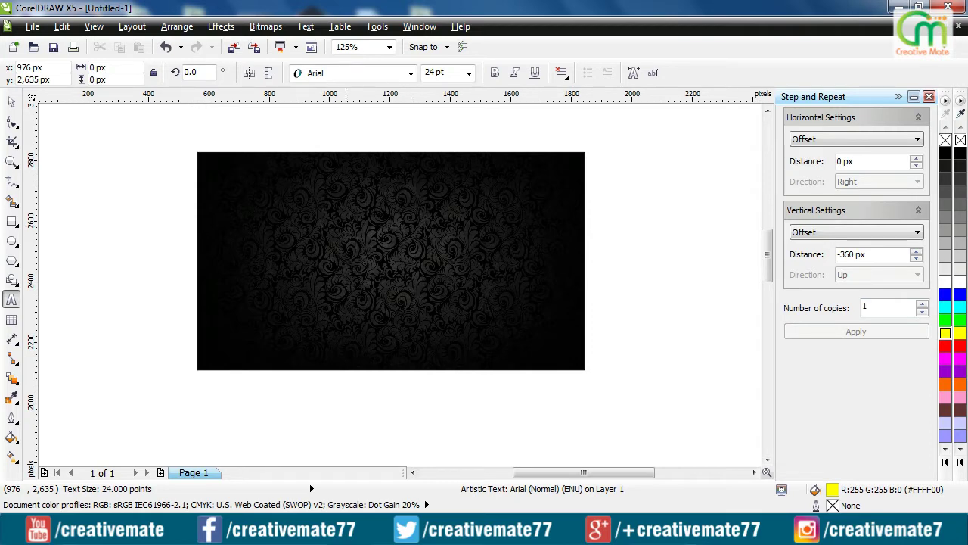
click(411, 73)
click(370, 106)
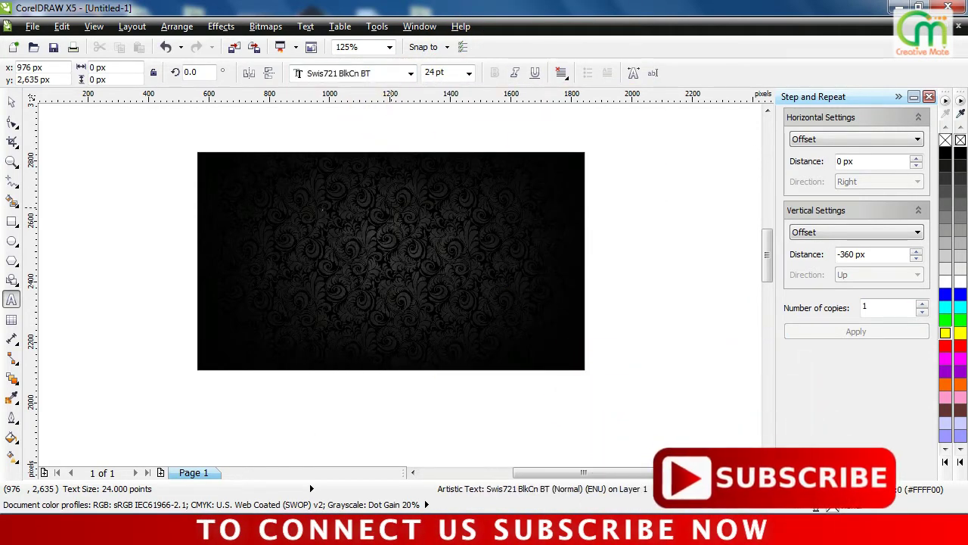
text(HO)
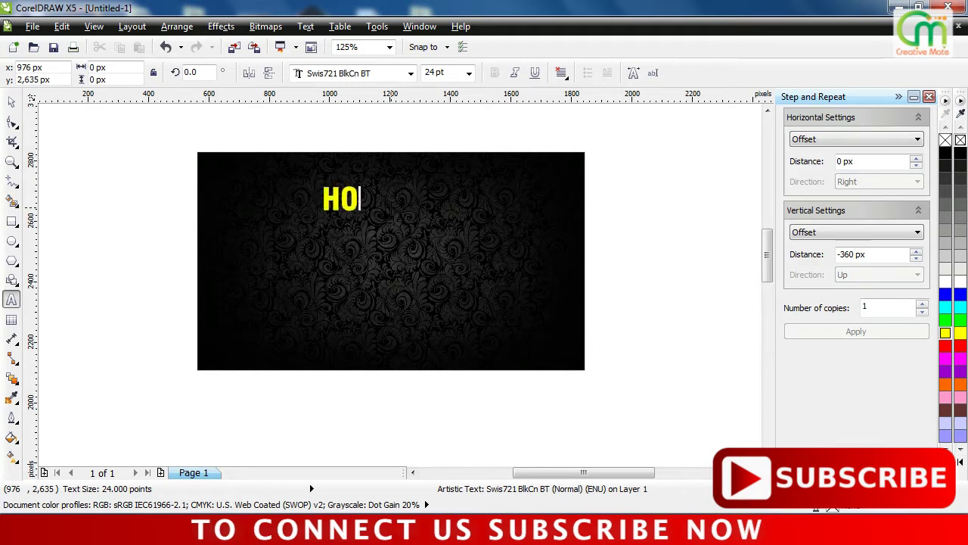
text(W TO CREATE)
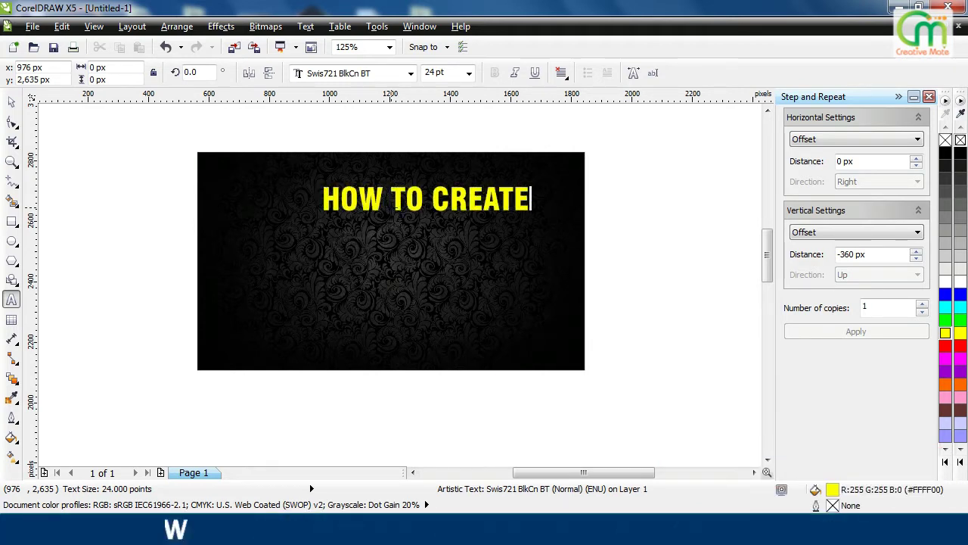
Enlarge the "HOW TO CREATE" text to about 35.7 pt and centre it horizontally near the background's upper edge
key(ctrl+space)
drag(421, 198, 330, 184)
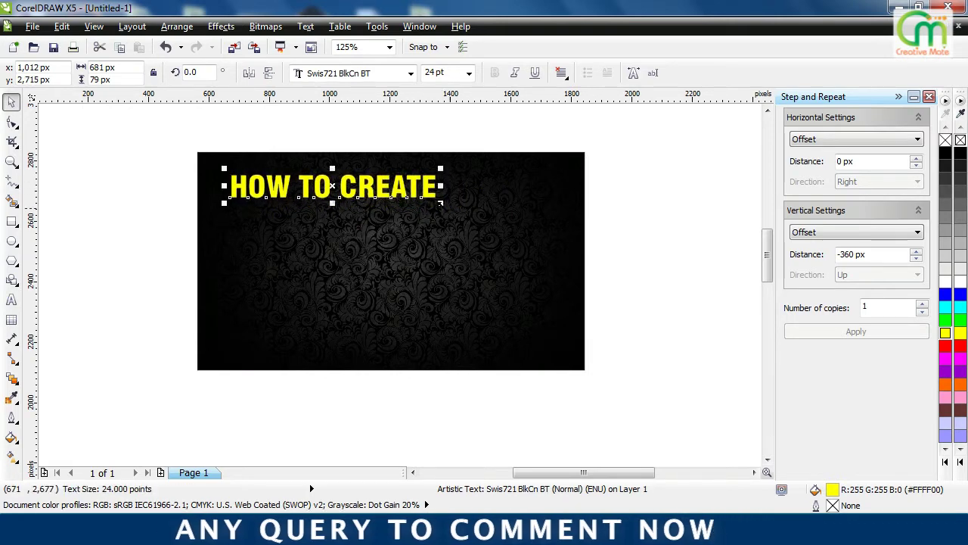
drag(442, 202, 538, 215)
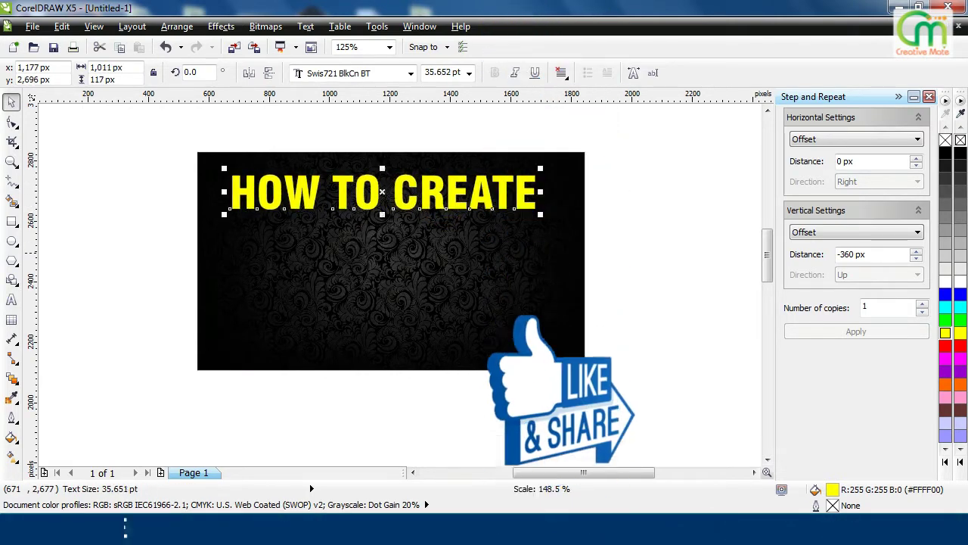
shift+click(466, 264)
key(c)
click(614, 281)
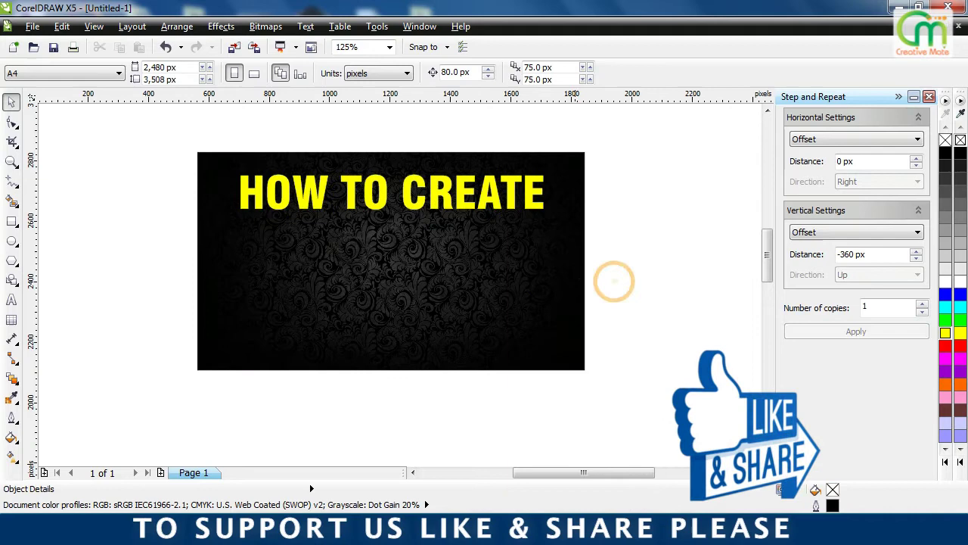
Duplicate the "HOW TO CREATE" text directly below itself and change the copy's wording to "CUSTOM"
click(433, 195)
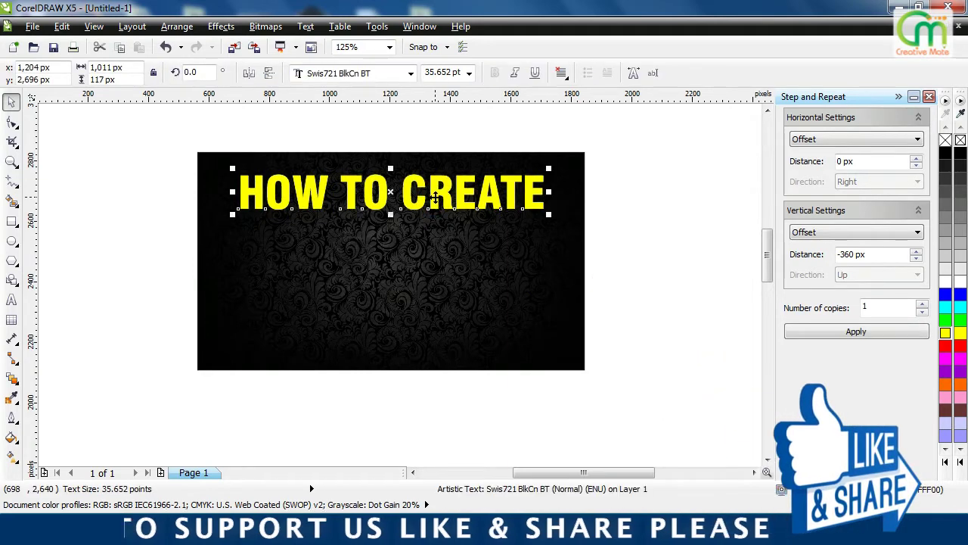
drag(436, 195, 439, 239)
right_click(439, 239)
key(F8)
key(ctrl+a)
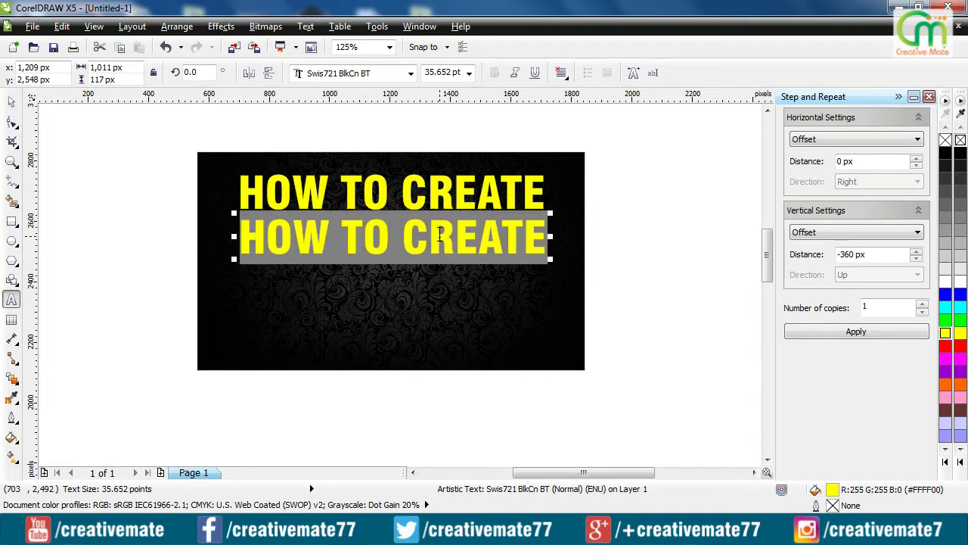
text(CUSTOM)
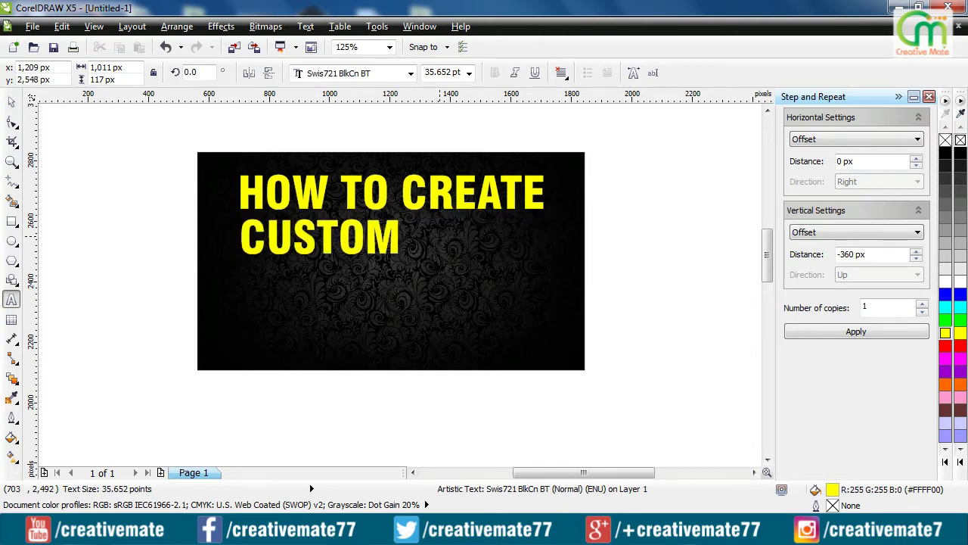
Centre the "CUSTOM" text horizontally on the background, below the first line
key(ctrl+space)
drag(374, 233, 446, 240)
shift+click(428, 305)
key(c)
click(684, 279)
Duplicate the "CUSTOM" text below itself, change the copy to "THUMBNAIL" and move it slightly lower near the background's centre line
click(444, 246)
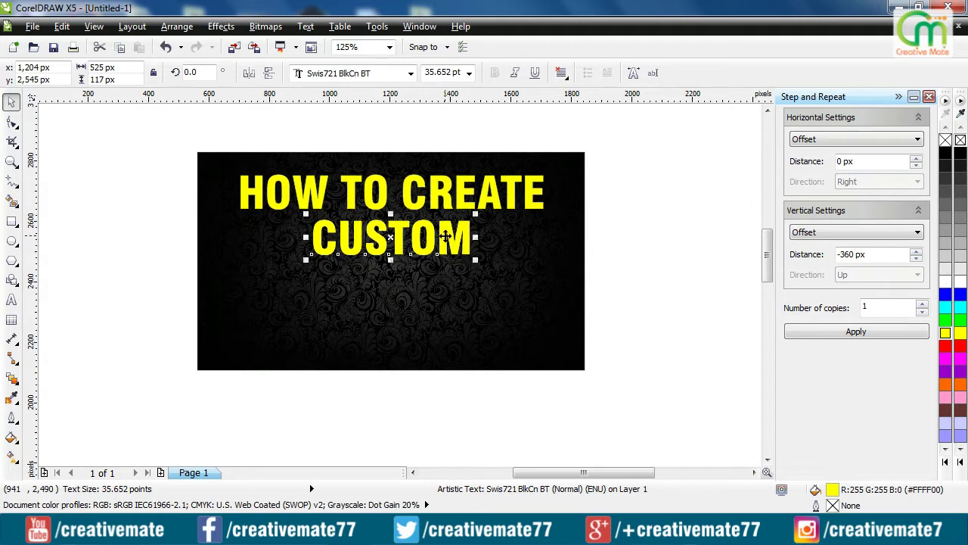
drag(445, 238, 447, 281)
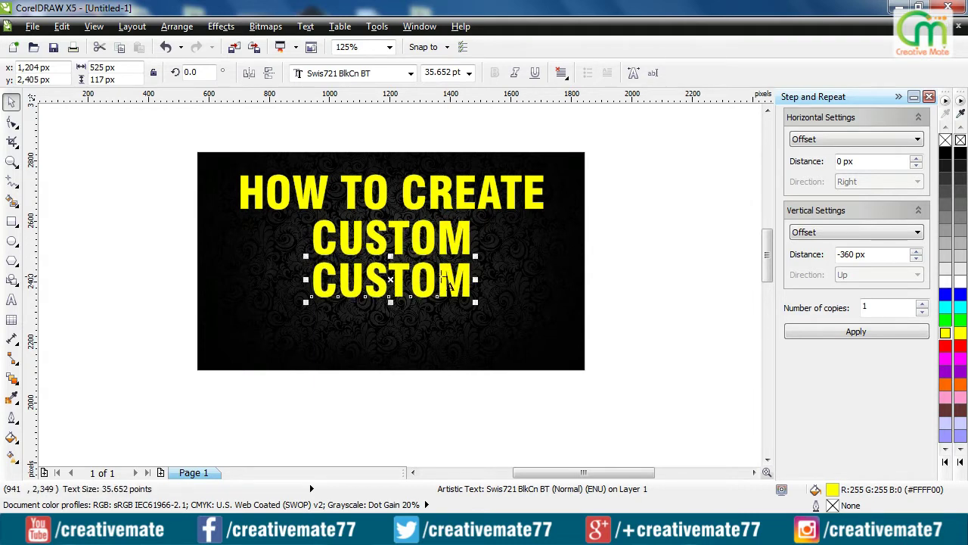
double_click(442, 277)
text(T)
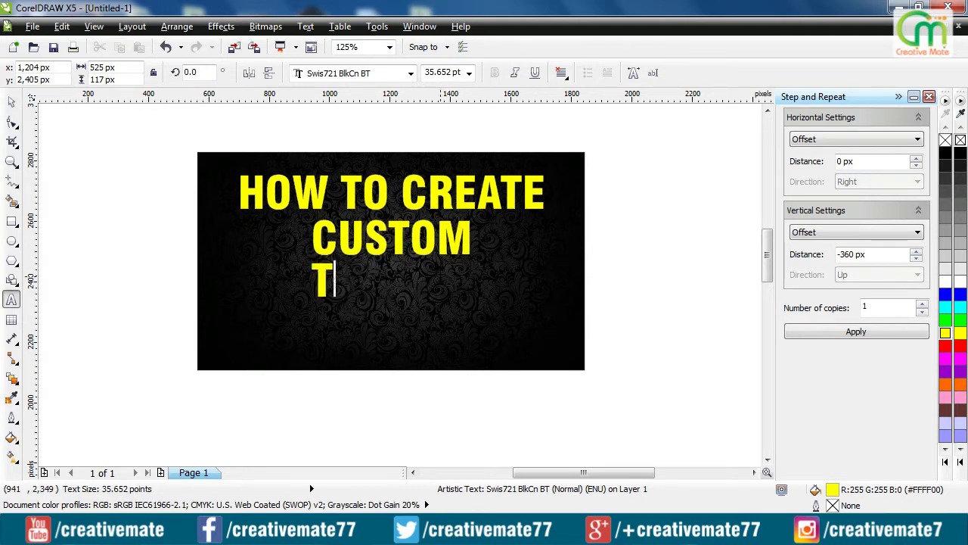
text(HUMBNAIL)
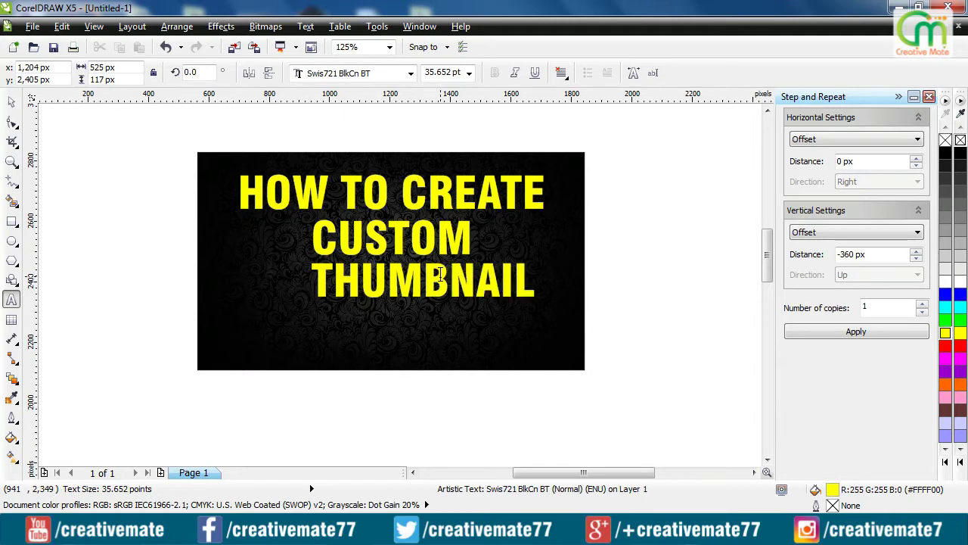
key(ctrl+space)
drag(439, 291, 403, 305)
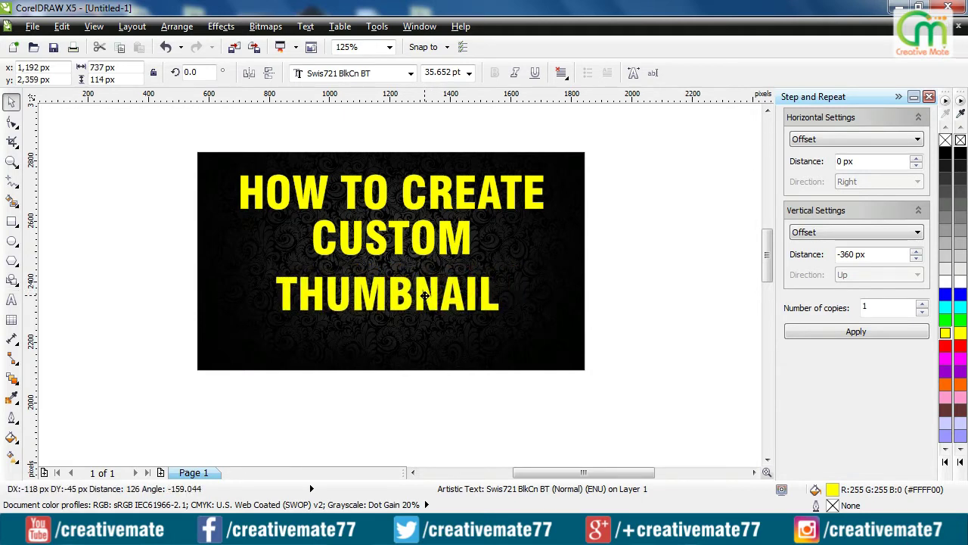
Draw a rectangle about 816 by 170 px around "THUMBNAIL", filled red with no outline
click(12, 222)
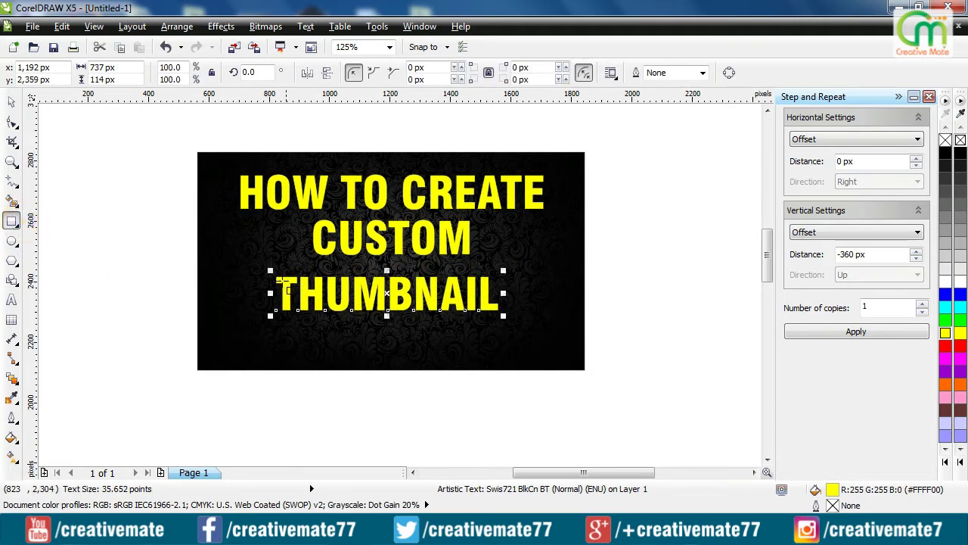
drag(262, 269, 509, 320)
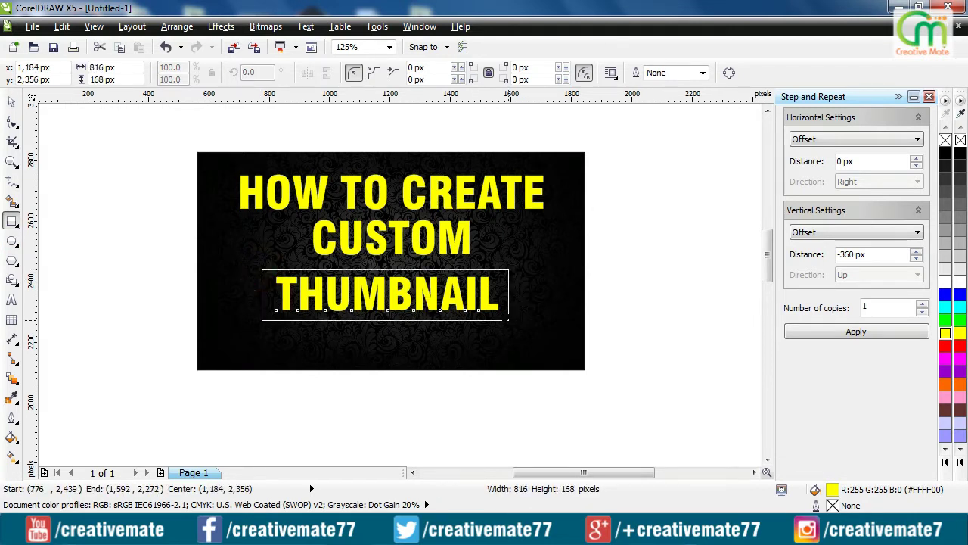
click(945, 346)
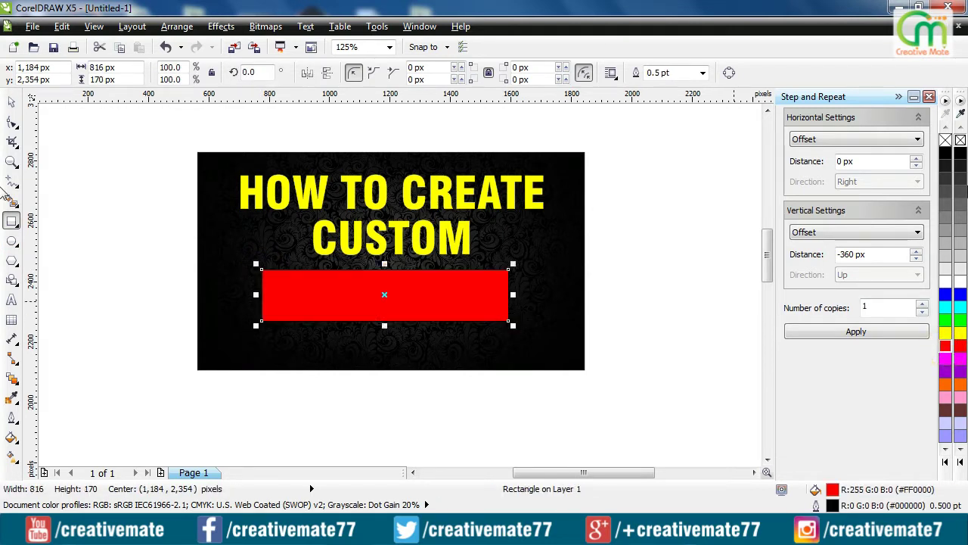
right_click(948, 142)
Bring the "THUMBNAIL" text in front of the red rectangle
key(space)
click(654, 359)
drag(677, 351, 266, 256)
key(ctrl+Page_Up)
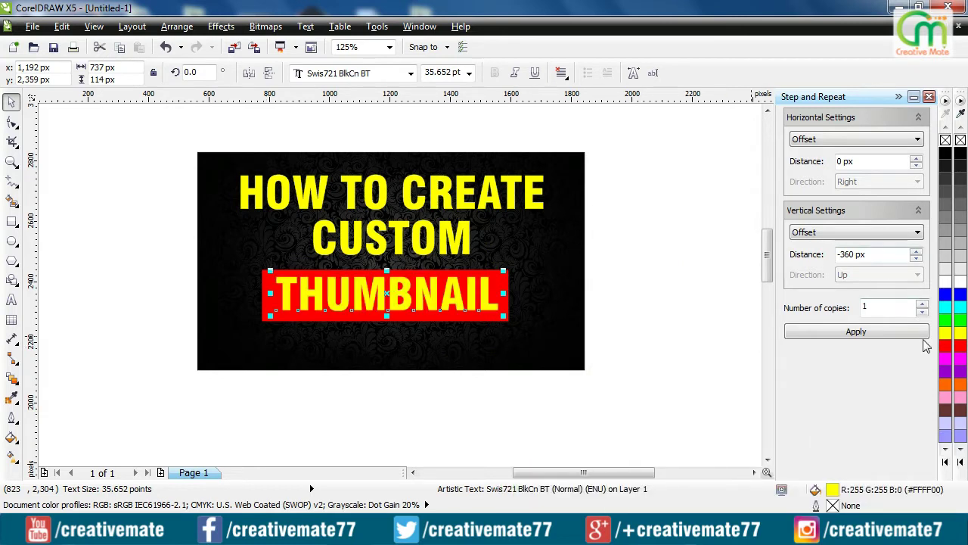
Colour the "THUMBNAIL" text white and centre it on the red rectangle
click(945, 282)
click(721, 342)
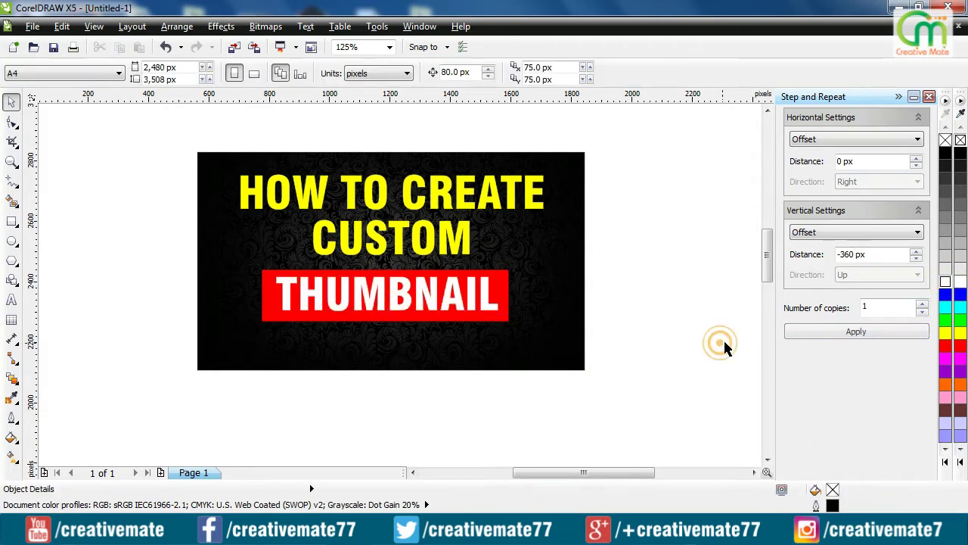
mouse_move(665, 356)
mouse_down()
mouse_move(253, 245)
mouse_move(665, 355)
mouse_up()
click(661, 320)
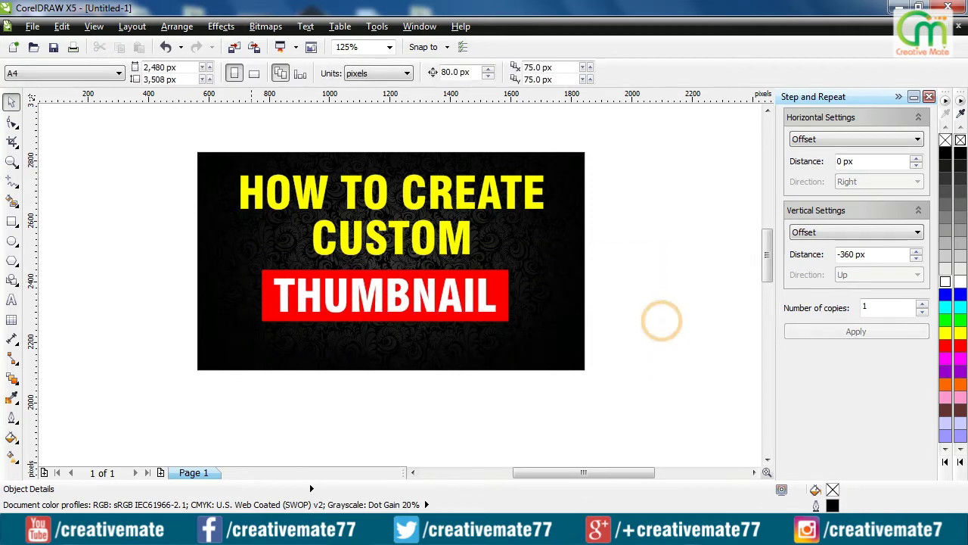
Enlarge the "THUMBNAIL" text slightly so it fills more of the red rectangle
drag(256, 262, 655, 380)
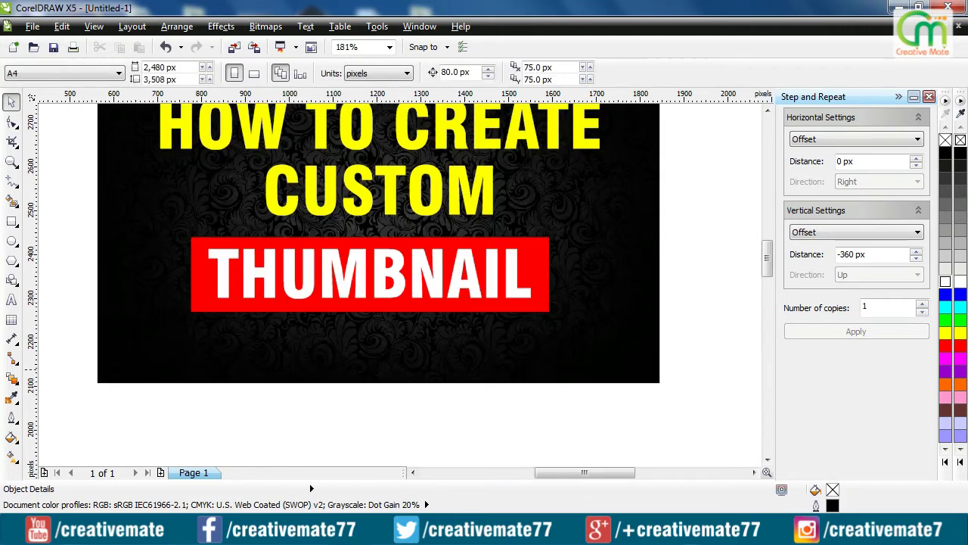
click(436, 289)
drag(539, 305, 544, 309)
click(709, 340)
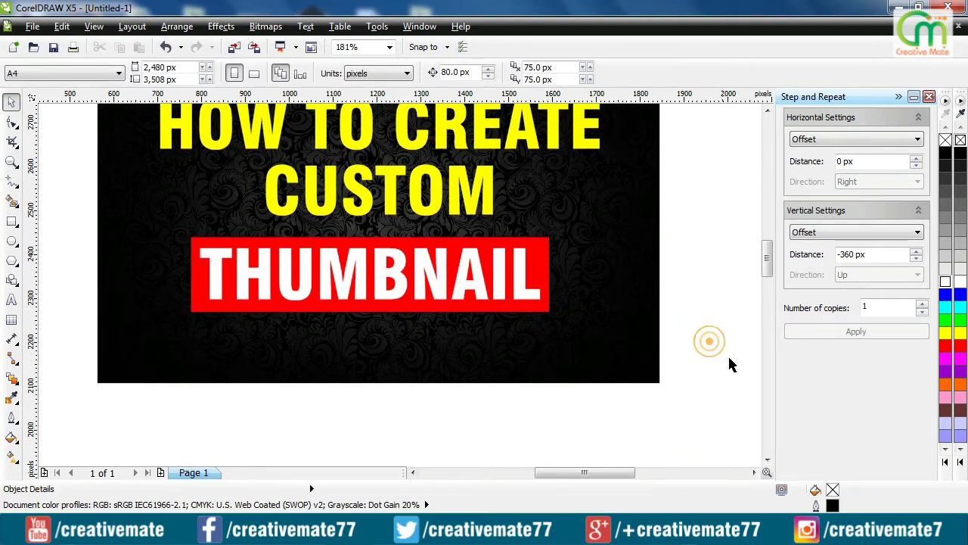
Scale the "THUMBNAIL" text and its red rectangle together about their centre to about 1,042 by 217 px
drag(729, 352, 134, 220)
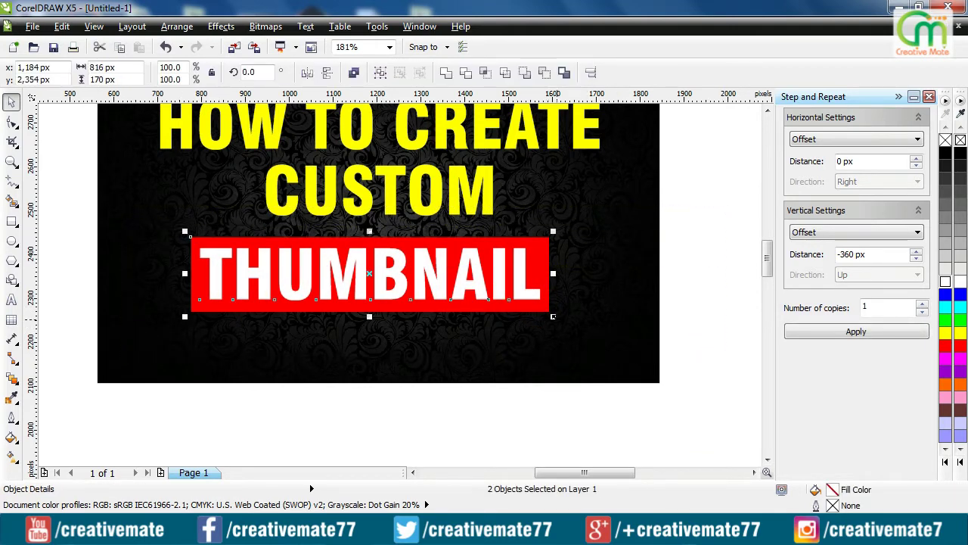
drag(553, 316, 599, 321)
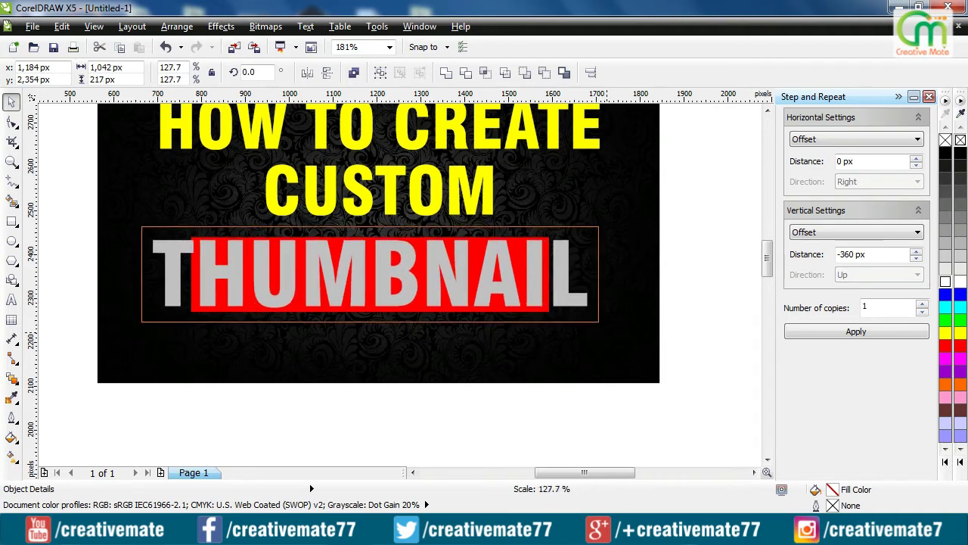
drag(599, 321, 599, 321)
Colour the "CUSTOM" text white and give it a 2 pt black outline with rounded corners behind the fill
click(450, 269)
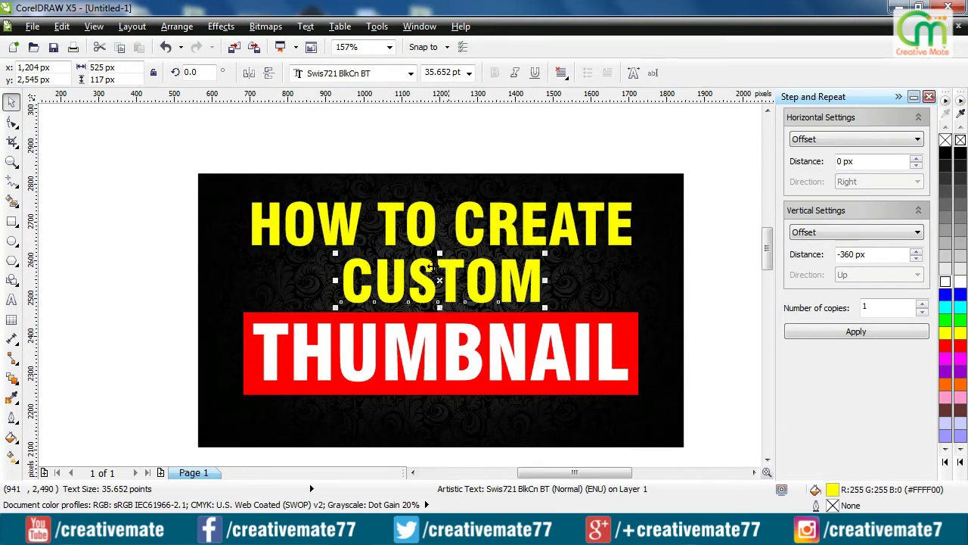
click(946, 281)
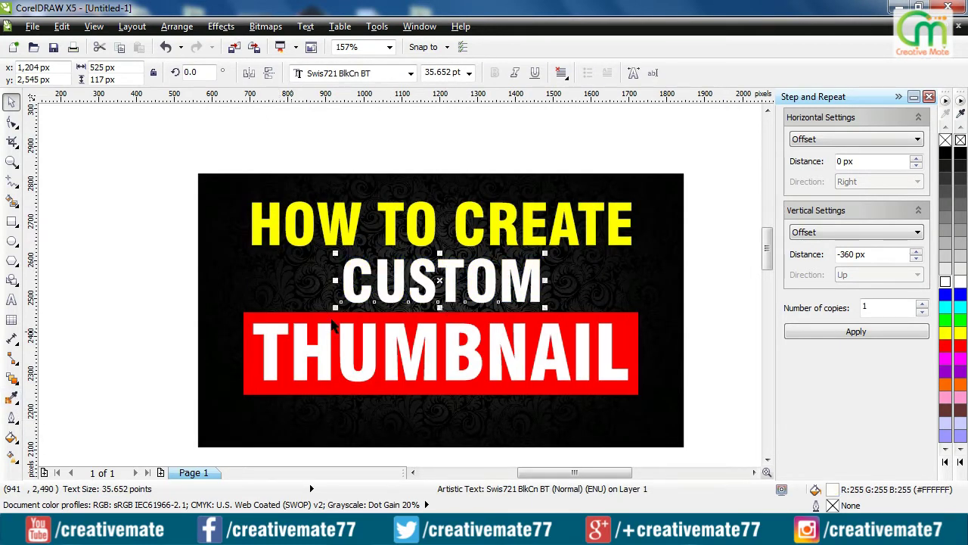
click(15, 421)
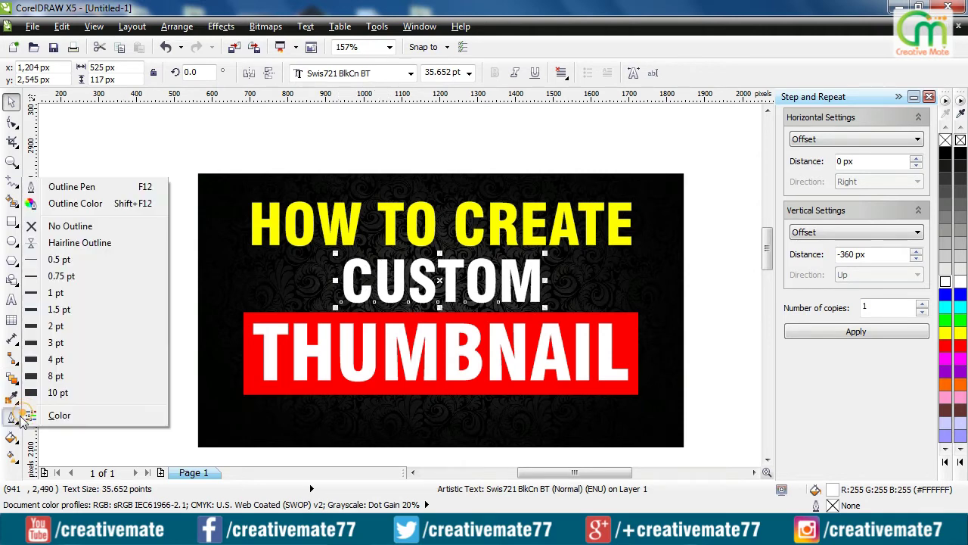
click(71, 189)
click(367, 331)
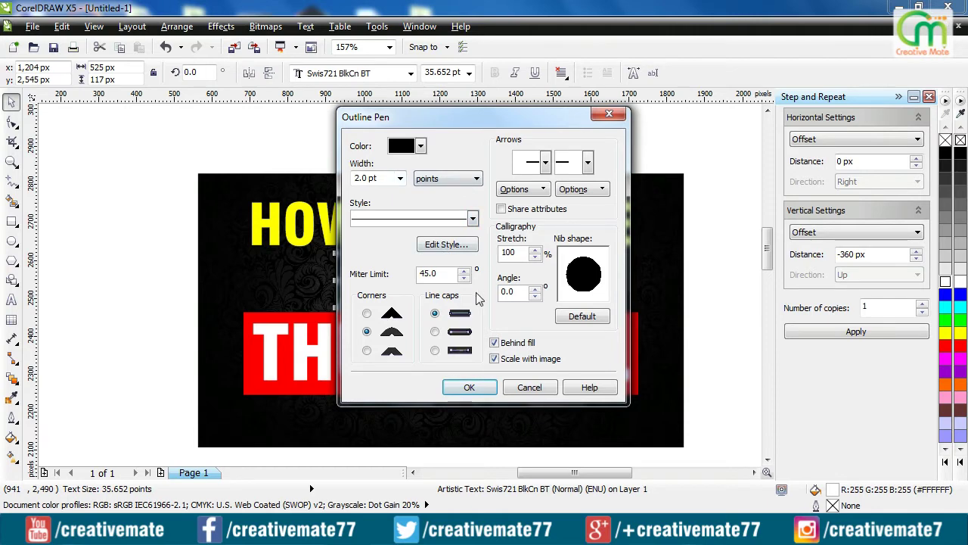
click(469, 386)
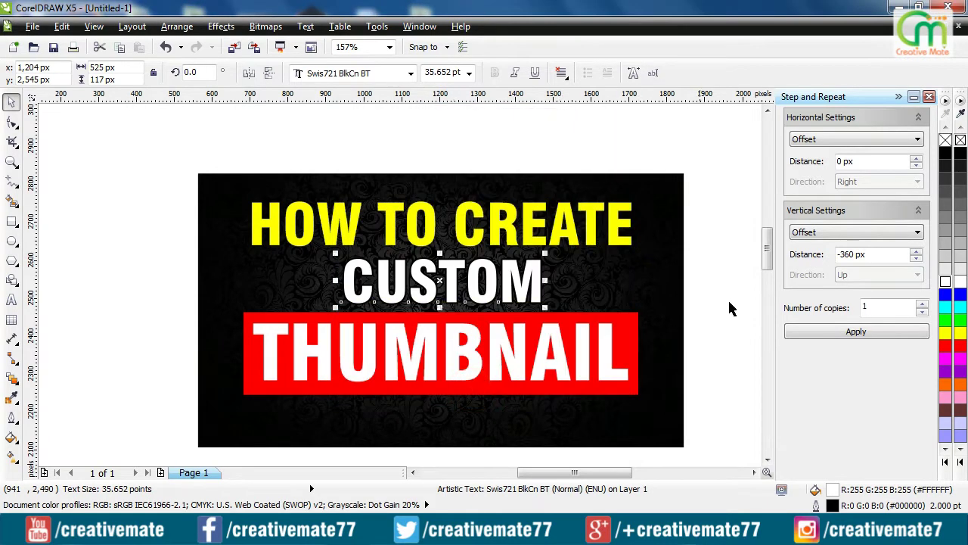
Nudge the "CUSTOM" text and the "THUMBNAIL" text with its red rectangle slightly upward together
click(730, 303)
click(678, 380)
click(705, 415)
drag(706, 416, 174, 234)
key(Up)
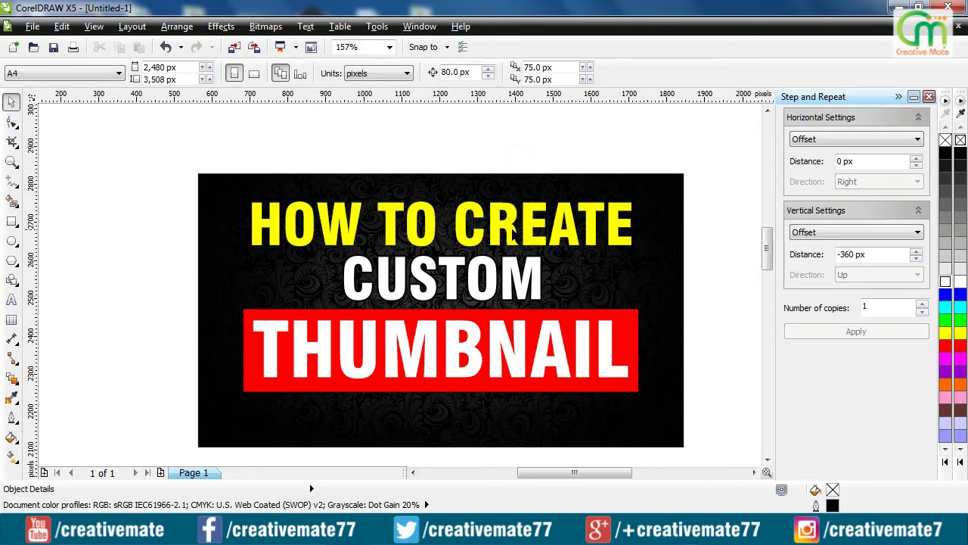
Apply a linear two-colour fountain fill from yellow to red at a -65 degree angle to "HOW TO CREATE"
click(512, 236)
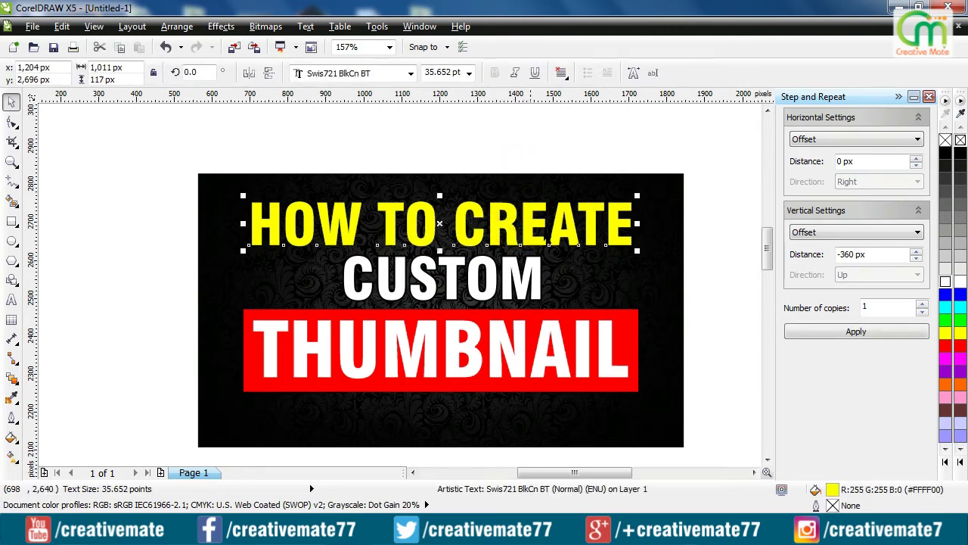
click(11, 436)
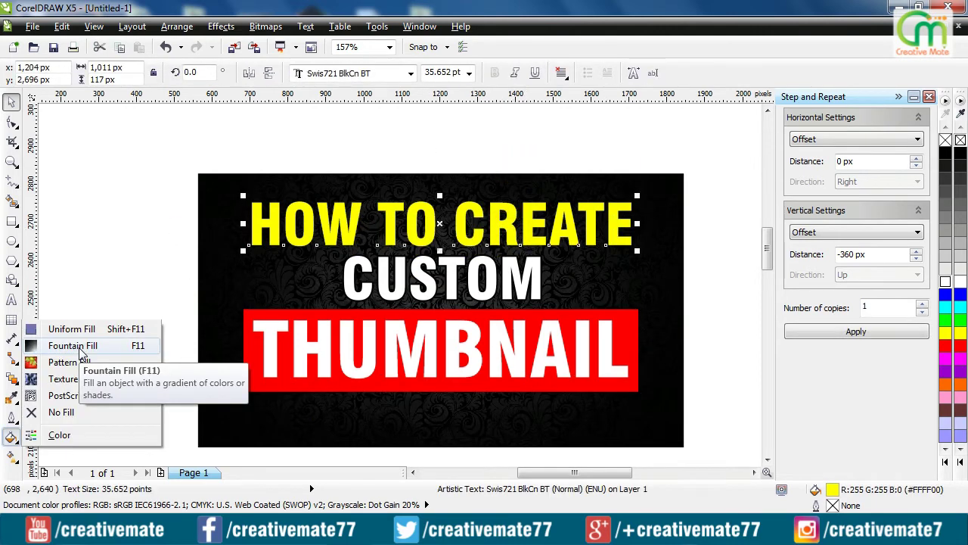
click(80, 350)
click(402, 295)
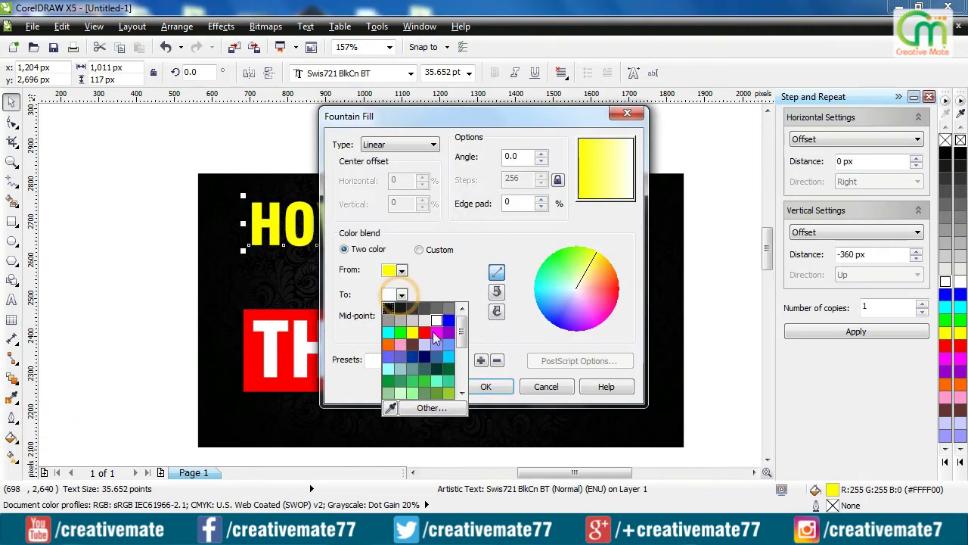
click(422, 337)
drag(629, 154, 612, 178)
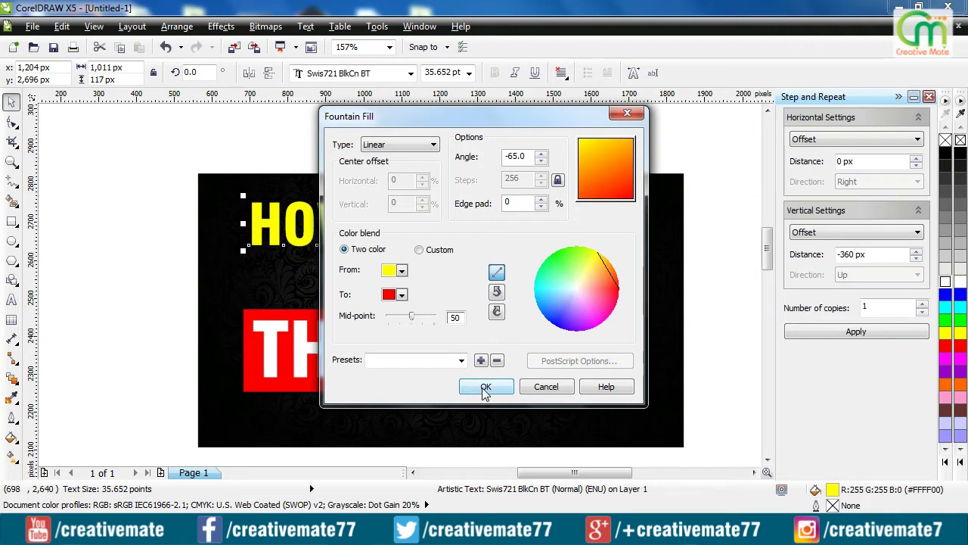
click(486, 387)
click(734, 336)
Set the angle of the "HOW TO CREATE" fountain fill to -74.7 degrees
click(493, 215)
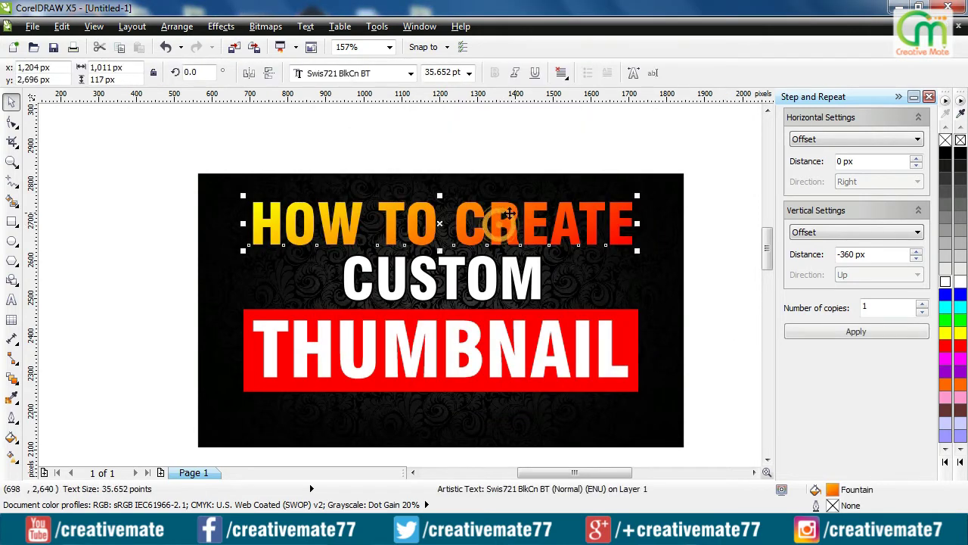
click(12, 438)
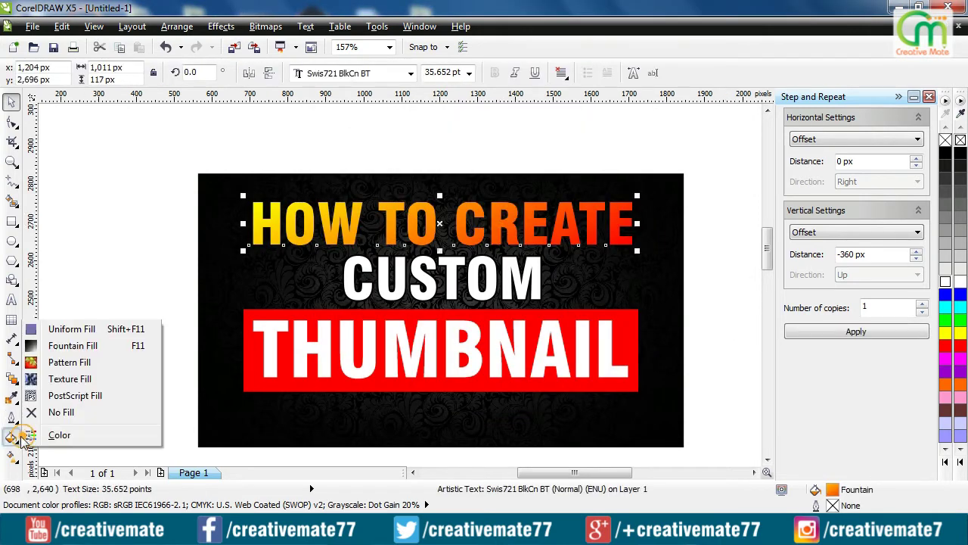
click(76, 346)
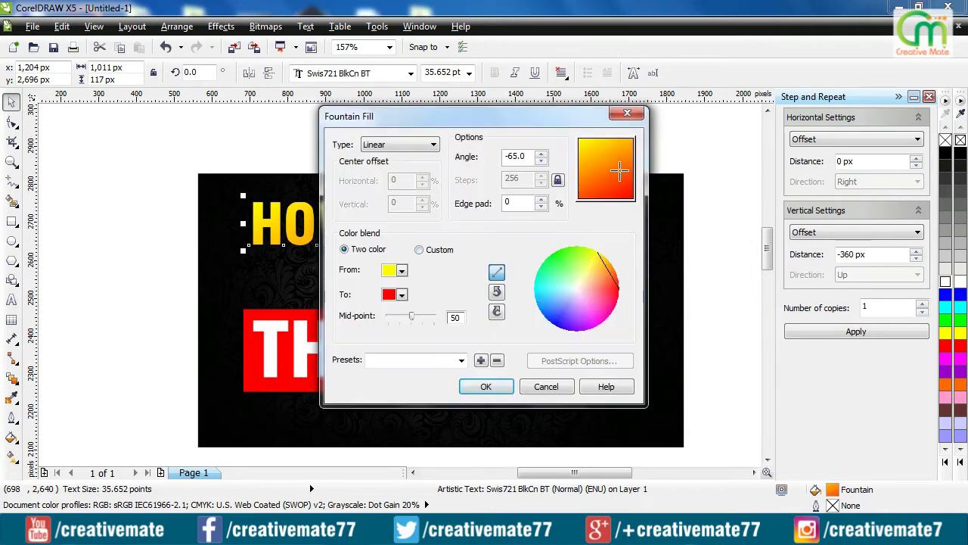
drag(612, 175, 608, 181)
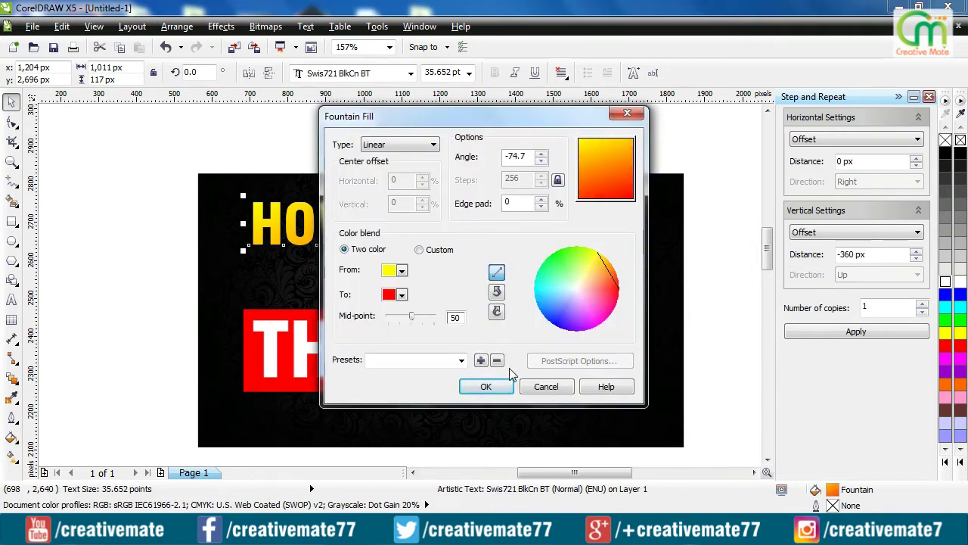
click(487, 387)
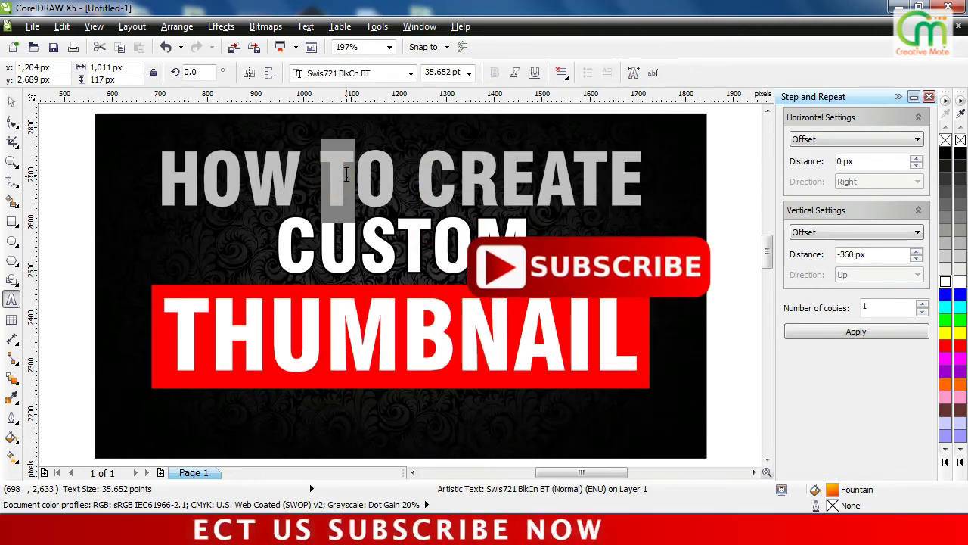
Copy the letter "T" from "HOW TO CREATE" into a separate text below the red rectangle and change it to "FOR"
key(ctrl+c)
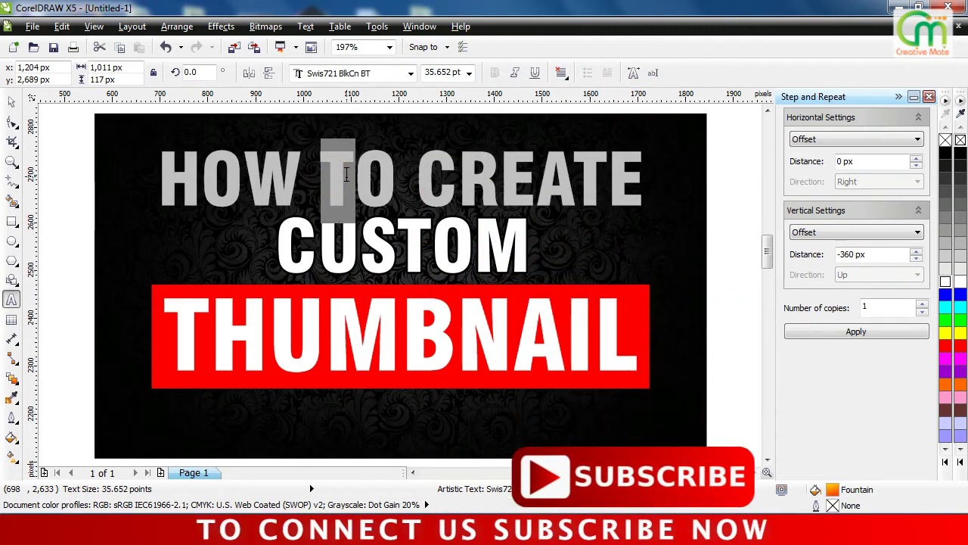
click(221, 426)
key(ctrl+v)
drag(257, 412, 221, 418)
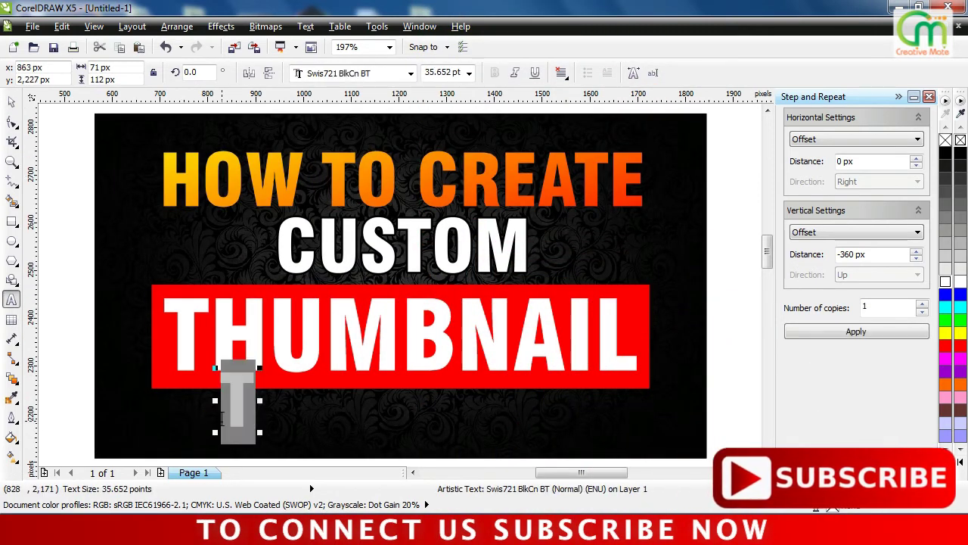
text(FOR)
key(ctrl+space)
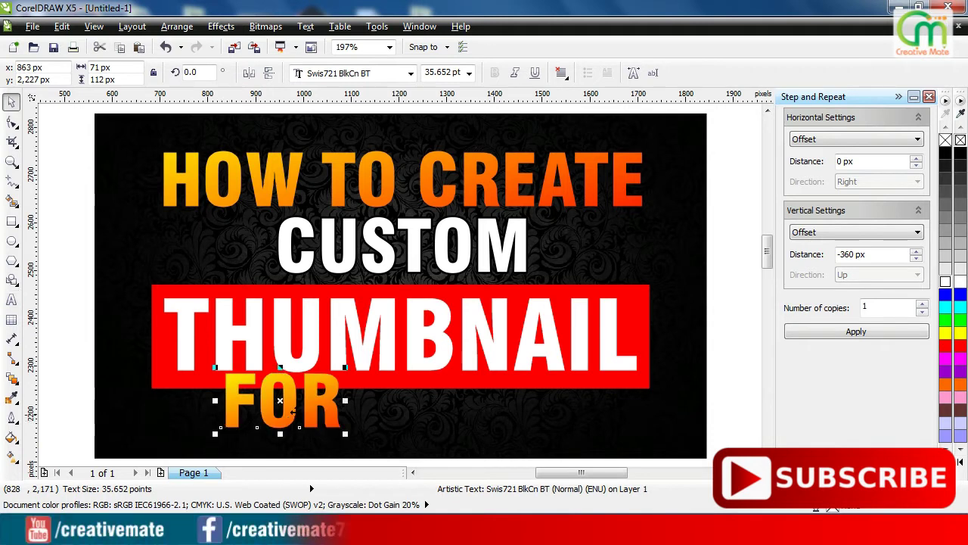
Shrink the "FOR" text to about 125 by 59 px, place it in the background's lower-left corner and colour it white
drag(345, 369, 165, 429)
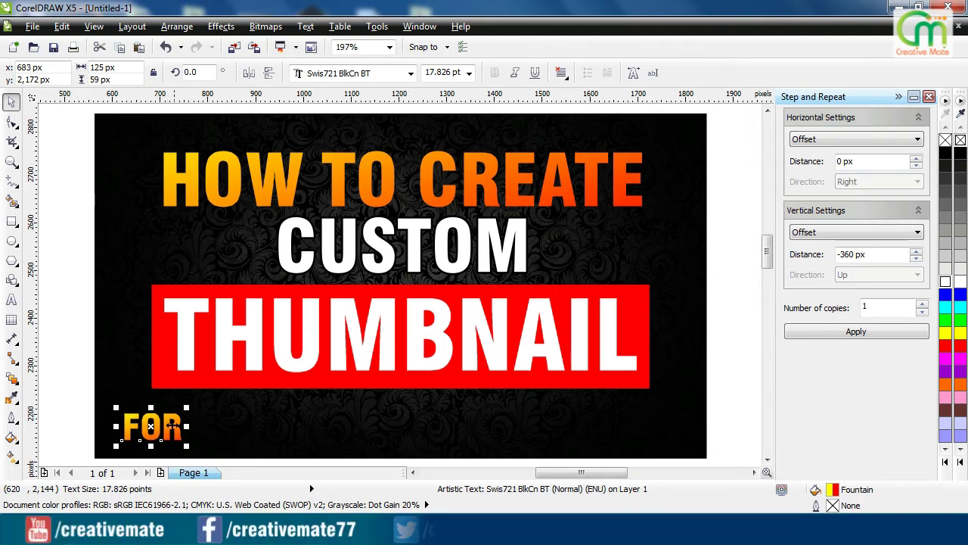
click(945, 281)
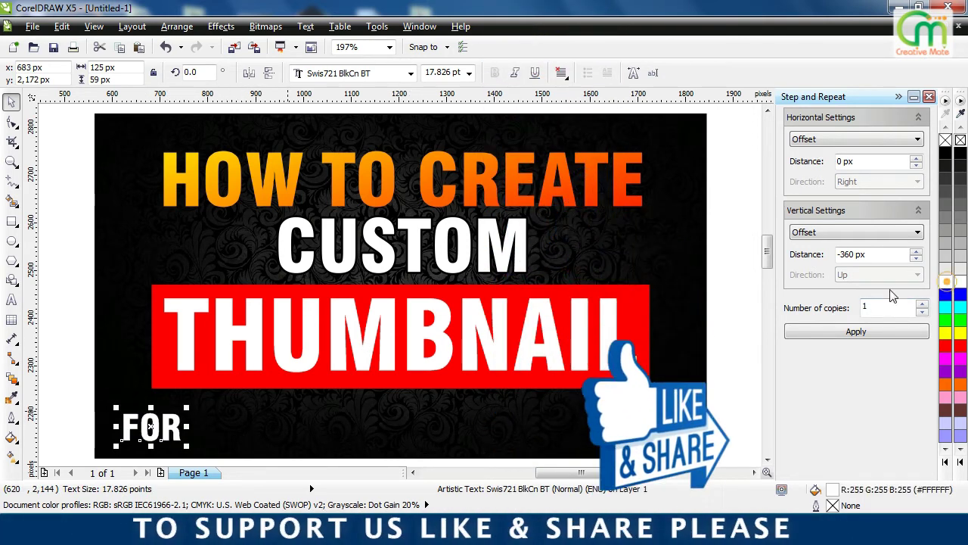
Import the YouTube-logo-full_color image and place it about 190 by 118 px just below the background
key(ctrl+i)
click(410, 189)
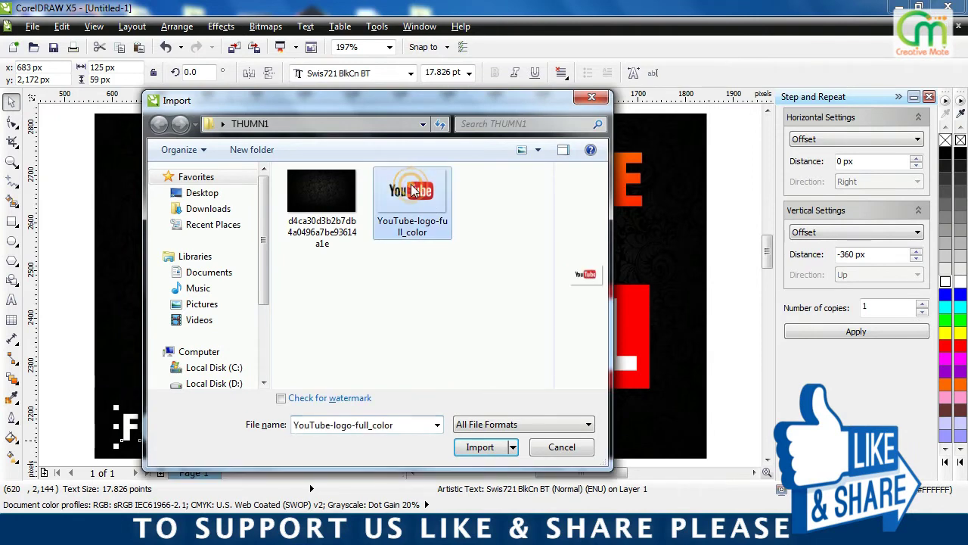
double_click(452, 177)
click(156, 255)
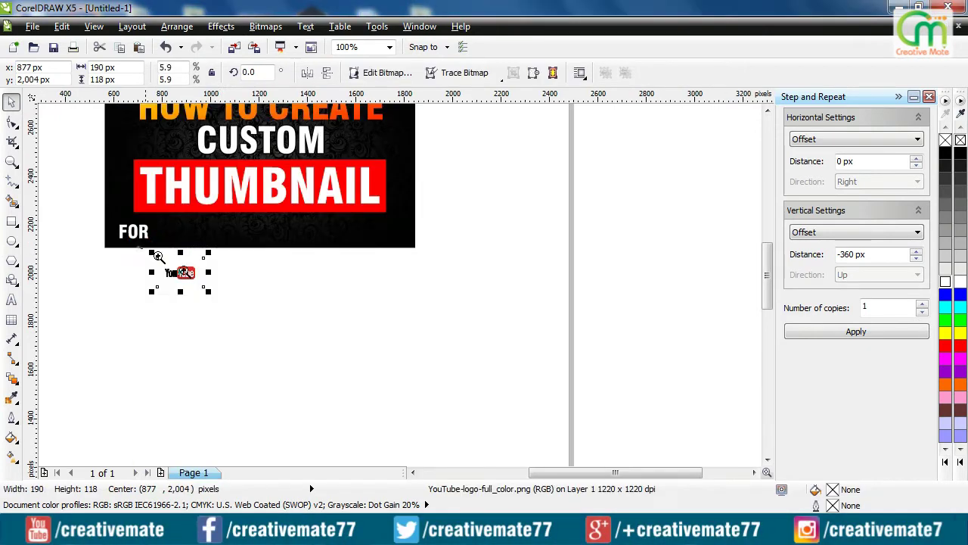
Draw a rectangle about 141 by 64 px around the YouTube logo and round its corners to about 4 px
drag(141, 245, 250, 307)
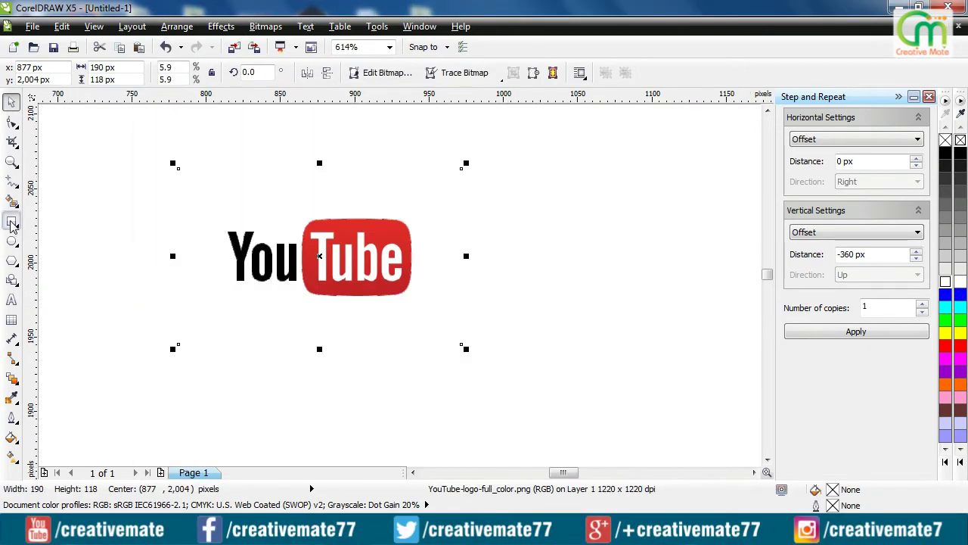
click(12, 223)
mouse_move(216, 209)
mouse_down()
mouse_move(410, 313)
mouse_move(426, 305)
mouse_up()
click(12, 124)
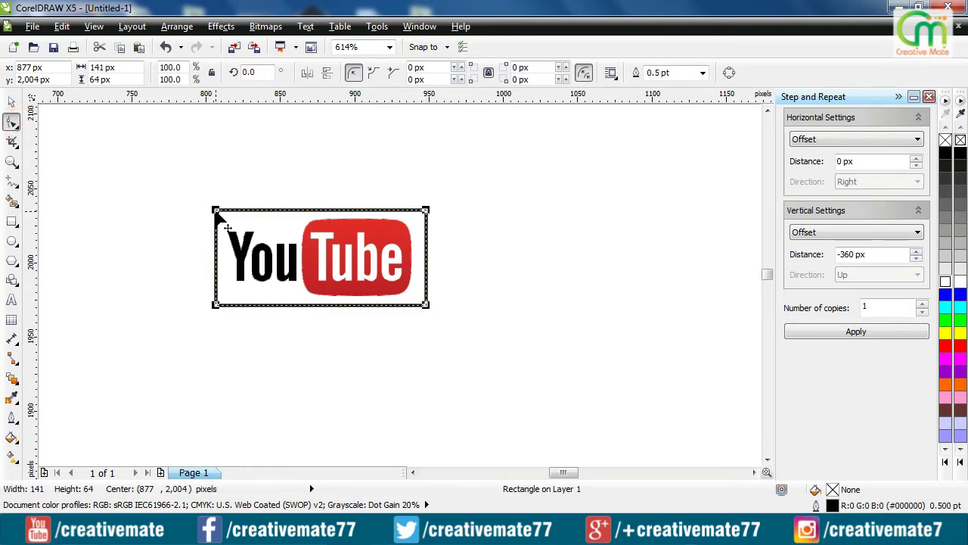
drag(216, 210, 215, 214)
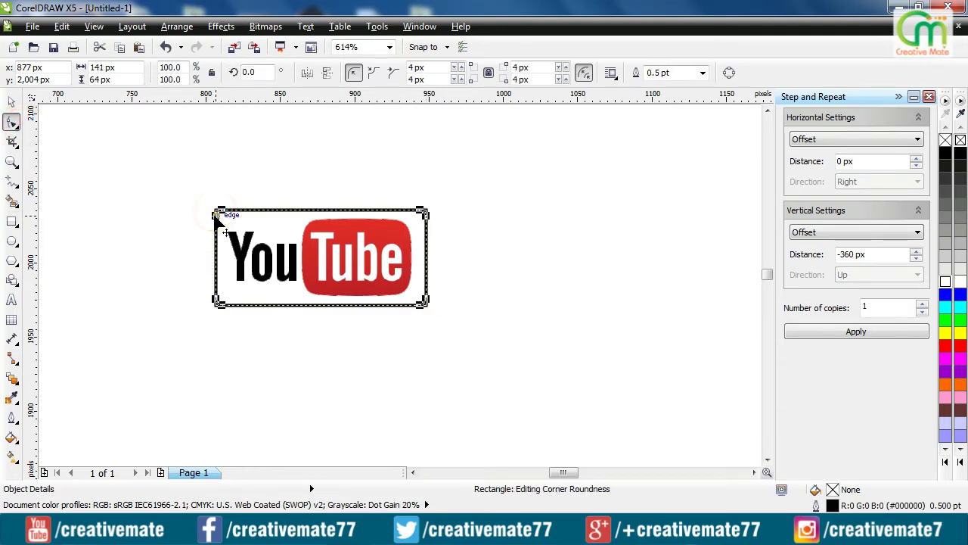
key(space)
PowerClip the YouTube logo inside the rounded rectangle and fill that rectangle white
click(297, 334)
click(226, 26)
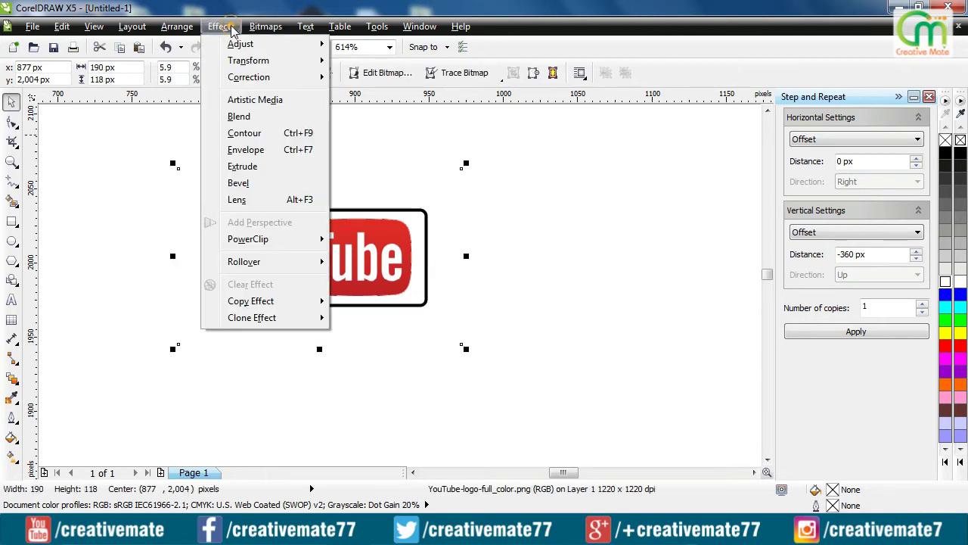
mouse_move(292, 242)
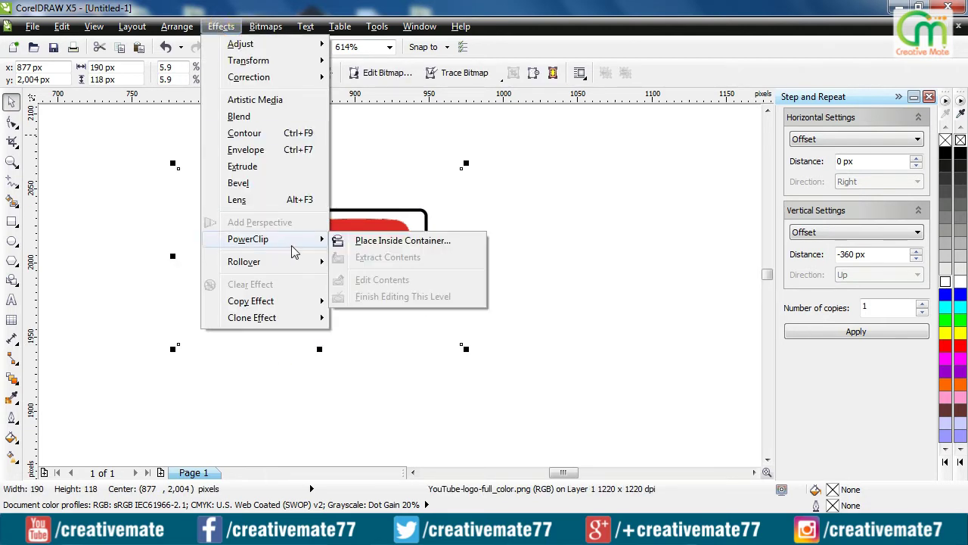
click(416, 240)
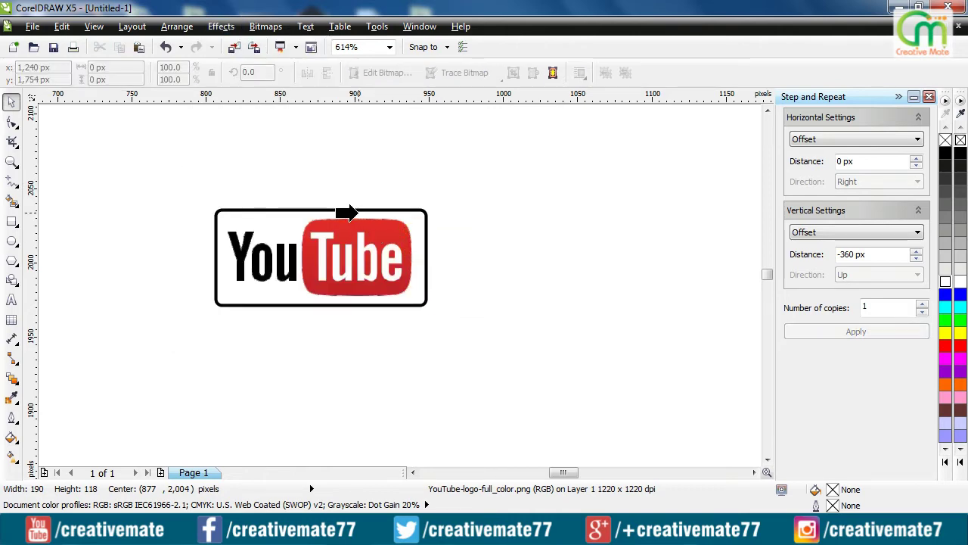
click(348, 211)
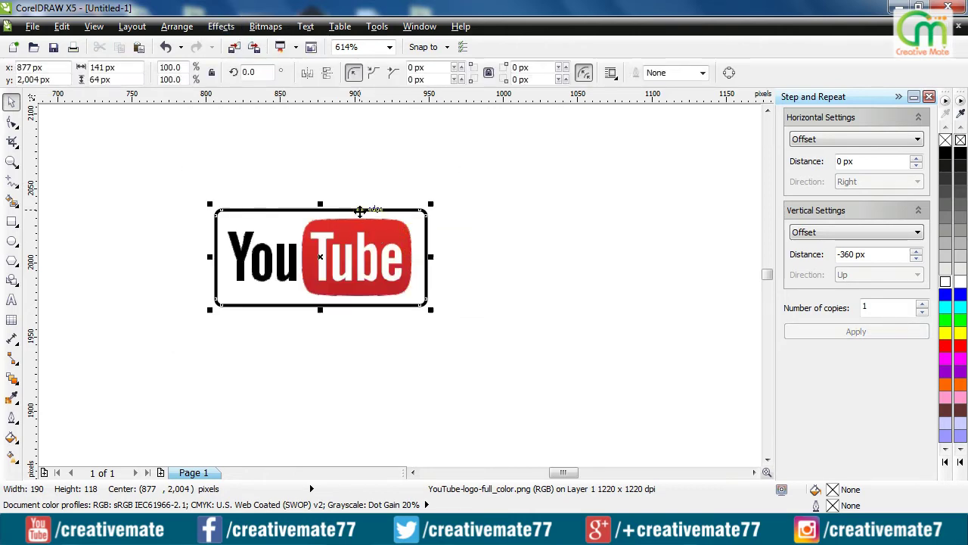
click(946, 287)
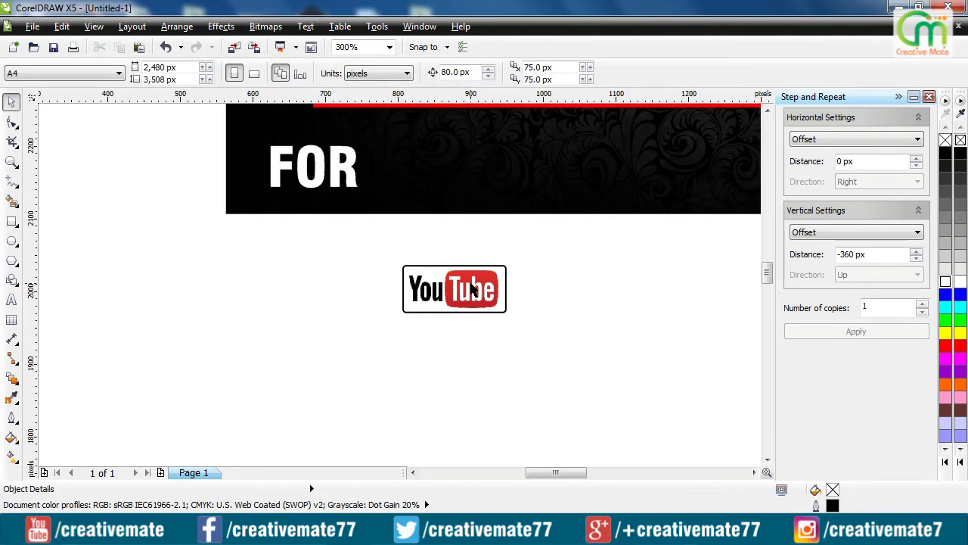
Move the clipped YouTube logo beside the "FOR" text on the background and enlarge it to suit the text
drag(466, 291, 428, 168)
drag(483, 141, 488, 140)
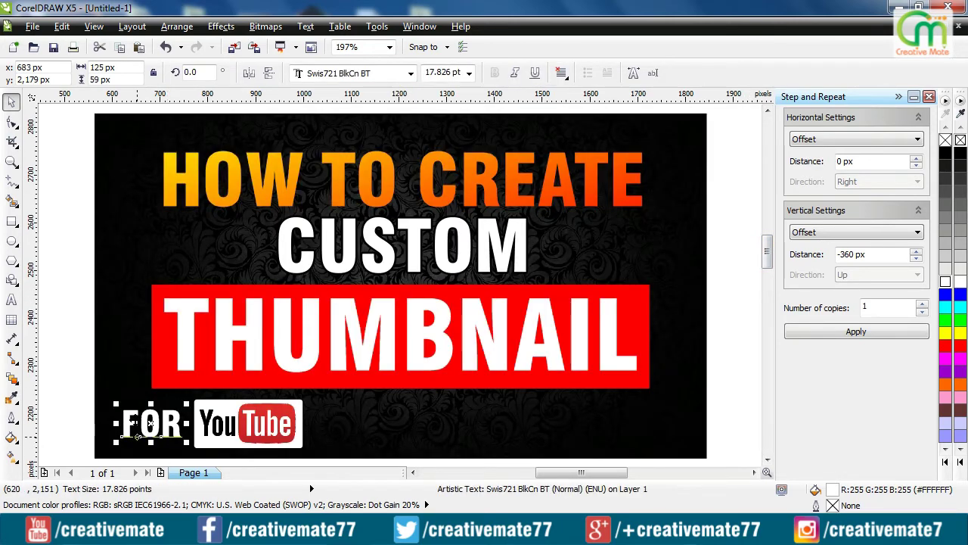
Add the artistic text "HINDI/URDU" near the background's upper-right corner, reusing the character style of the "FOR" text
double_click(136, 421)
drag(141, 421, 124, 418)
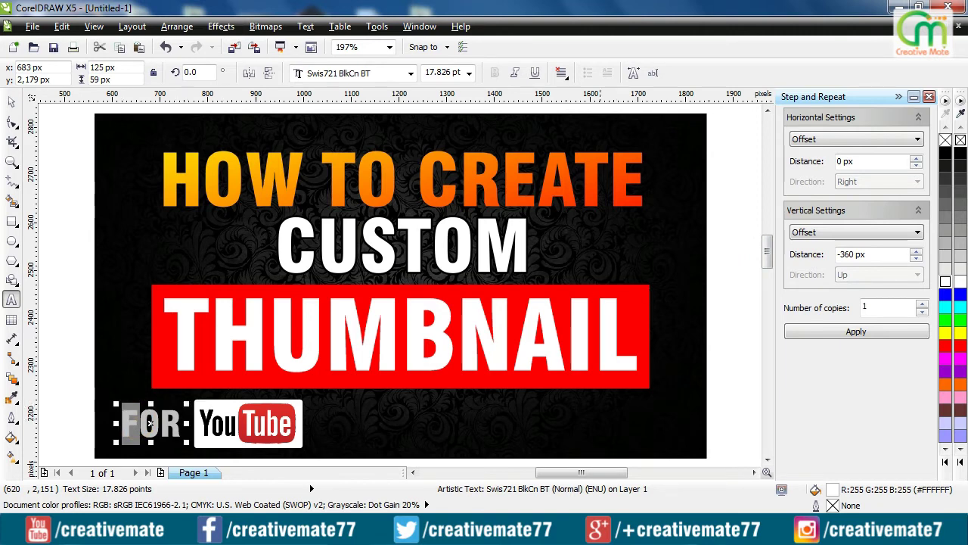
click(576, 136)
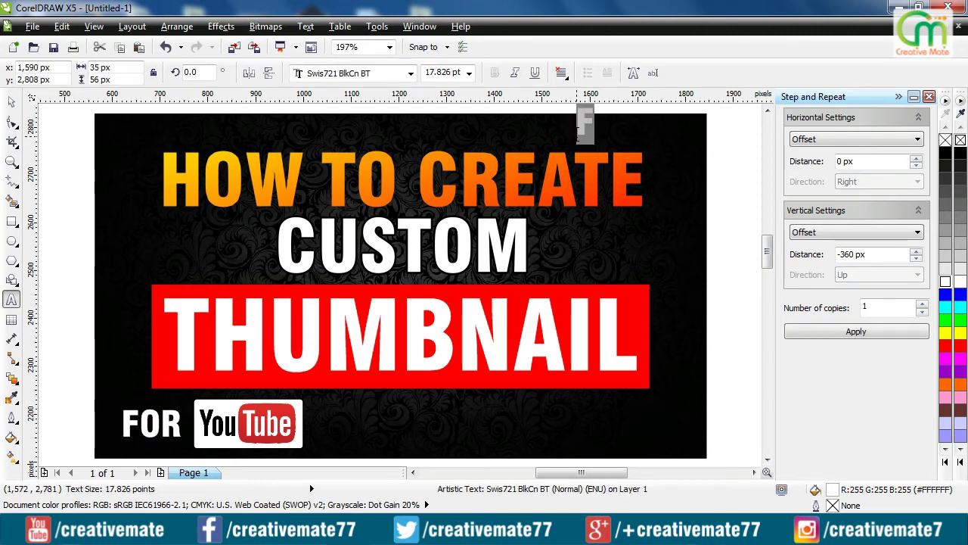
text(HINDI/)
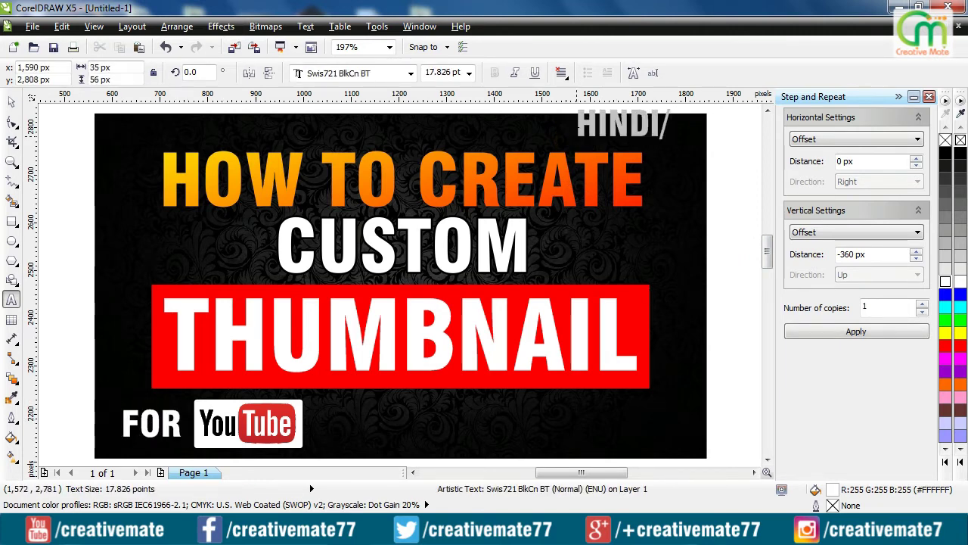
text(URDU)
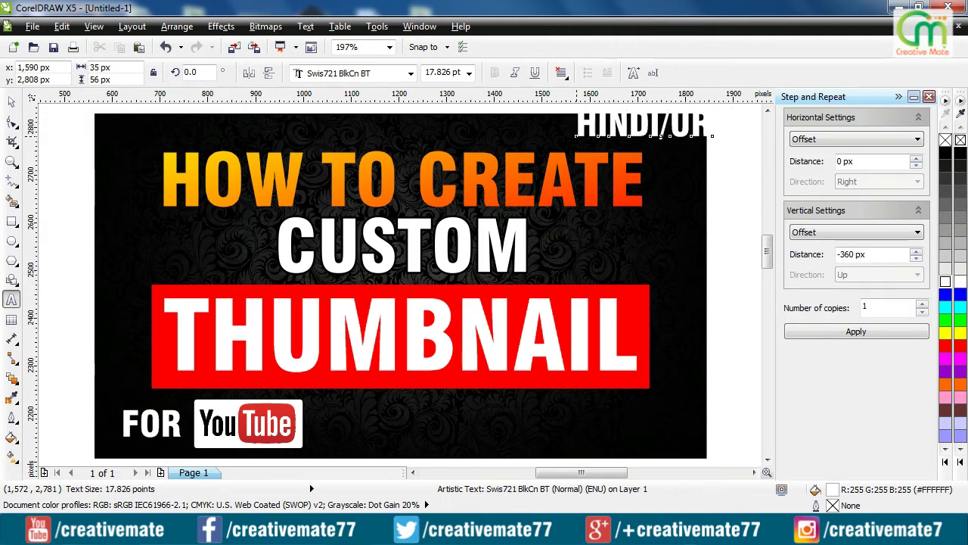
Shrink the "HINDI/URDU" text to about 12.4 pt and place it inside the background's upper-right corner
key(ctrl+space)
scroll(755, 194, up, 2)
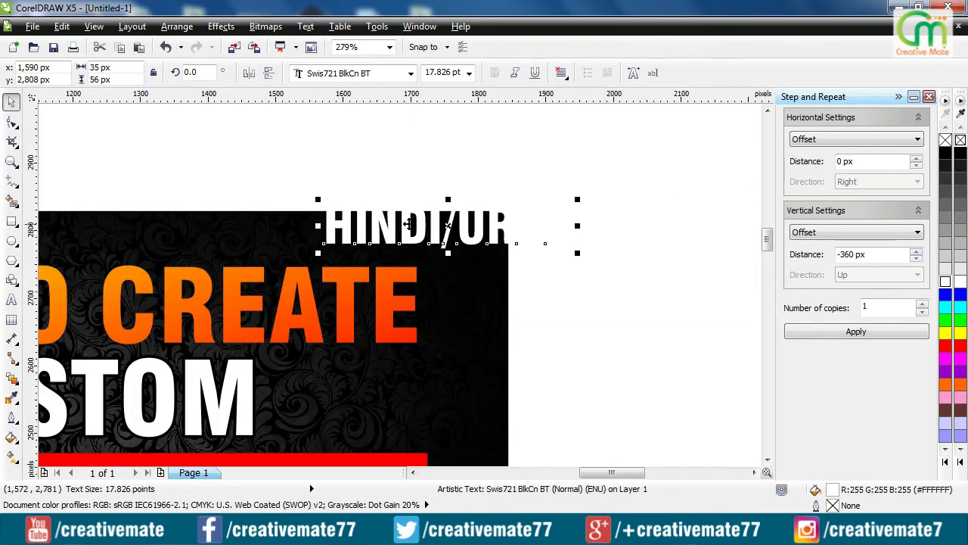
drag(408, 225, 371, 238)
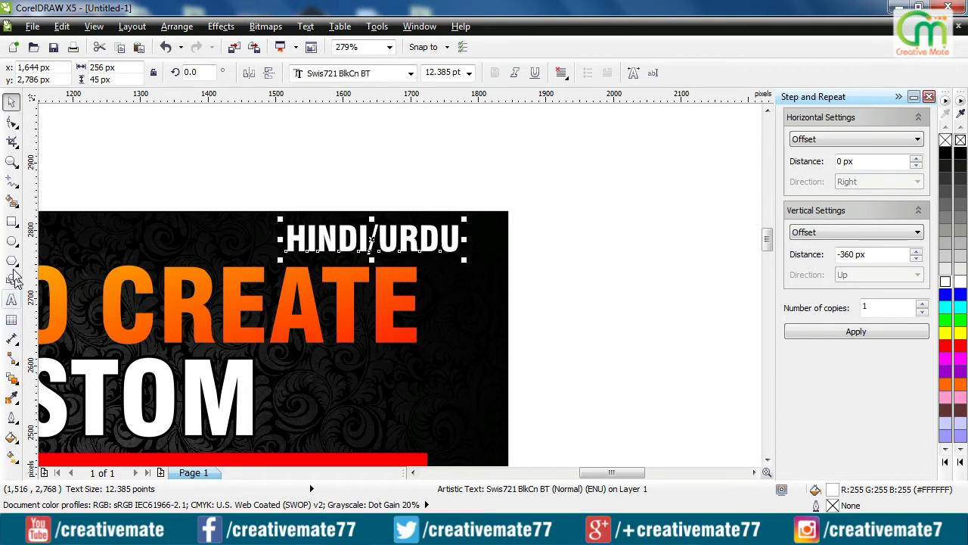
Draw a rectangle about 270 by 54 px over the "HINDI/URDU" text, fill it cyan and remove its outline
click(11, 221)
drag(286, 220, 466, 255)
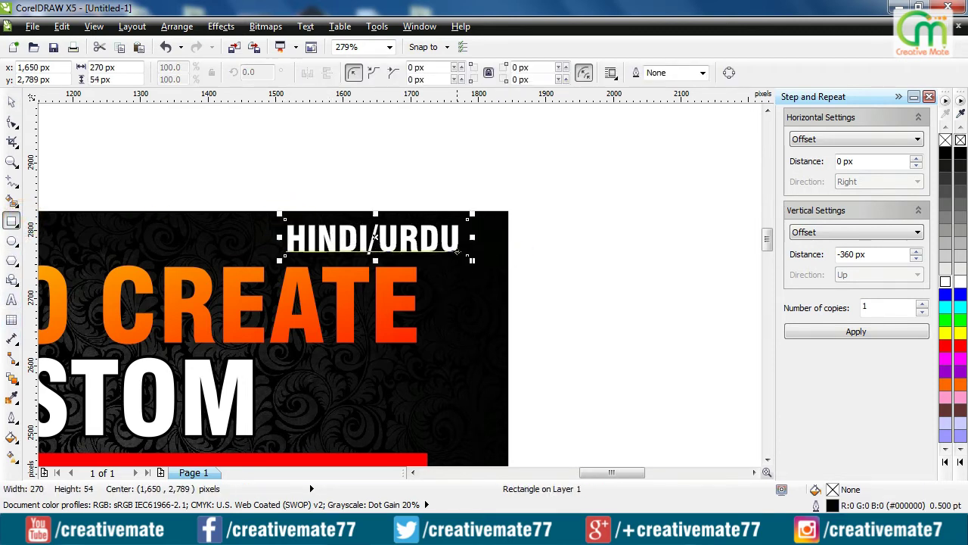
key(space)
click(946, 308)
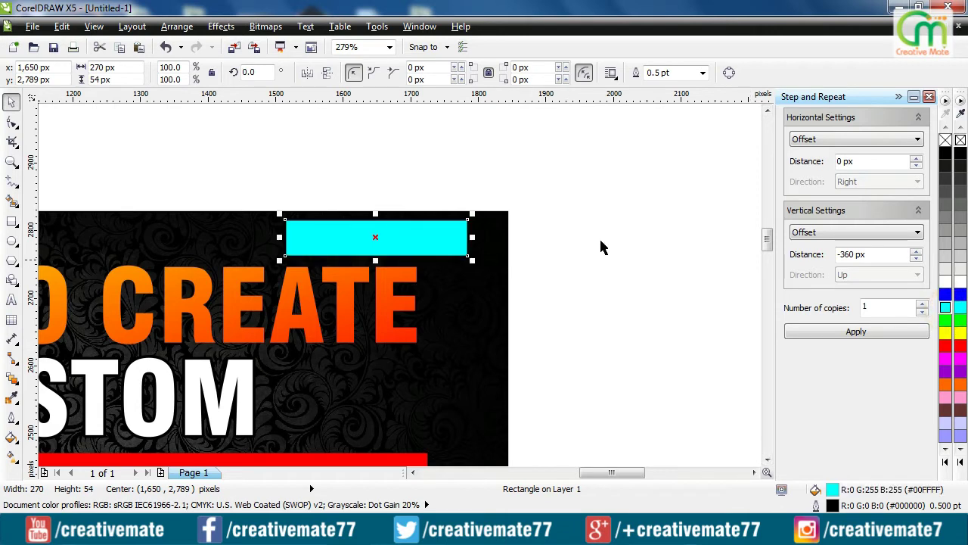
right_click(945, 141)
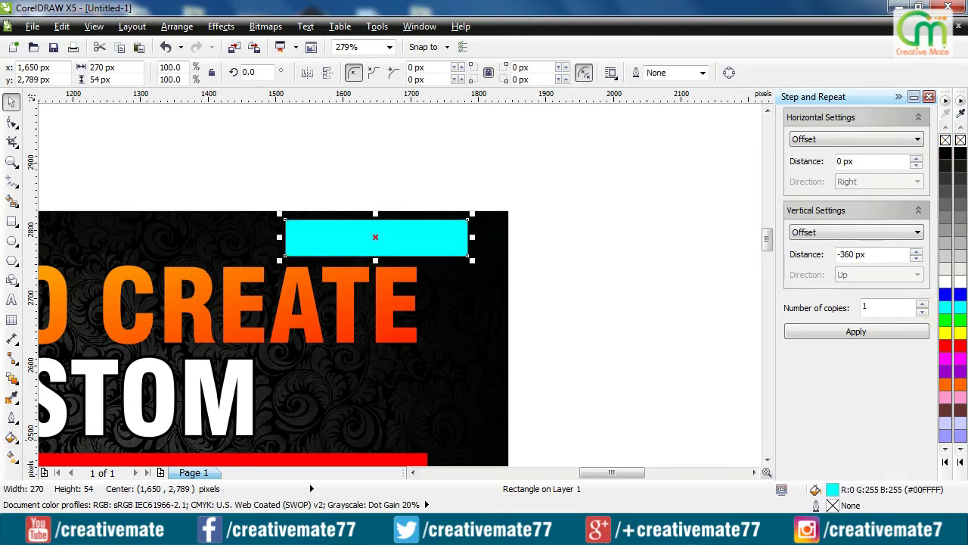
Change the small rectangle's uniform fill to the light blue #00C4FF
click(11, 438)
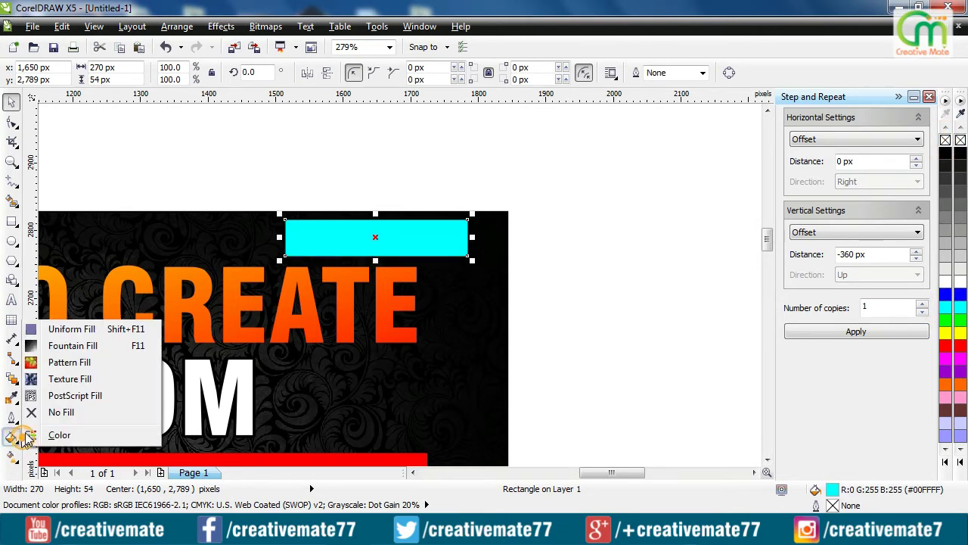
click(69, 329)
click(360, 204)
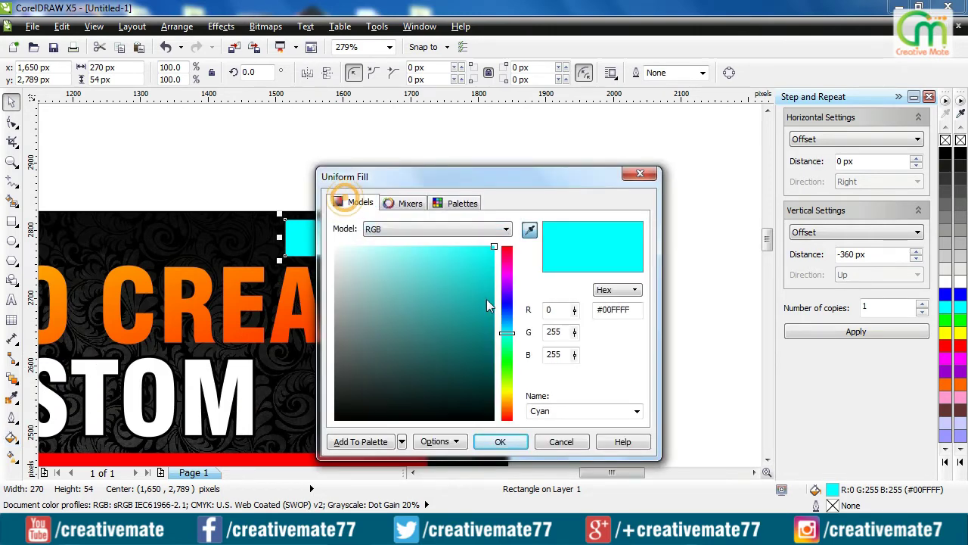
drag(512, 330, 511, 327)
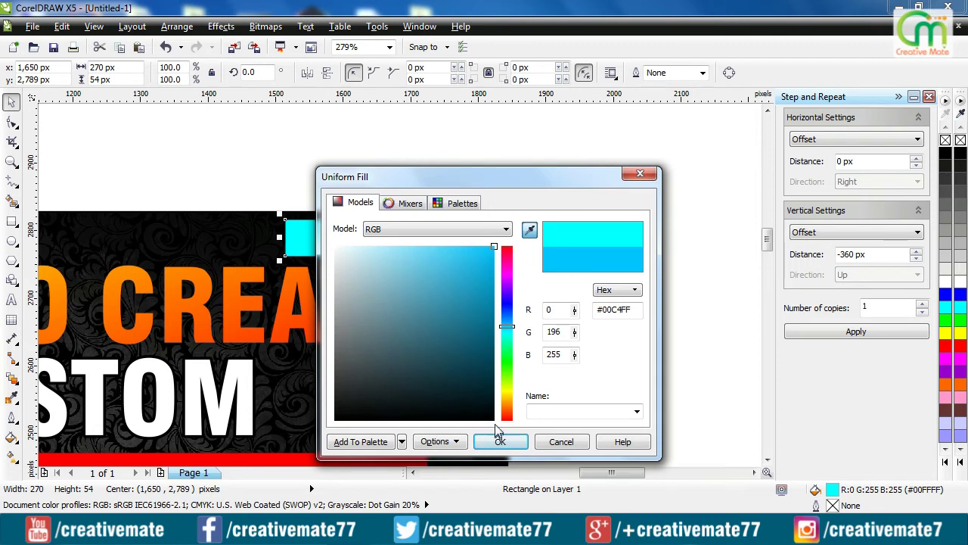
click(499, 438)
click(519, 220)
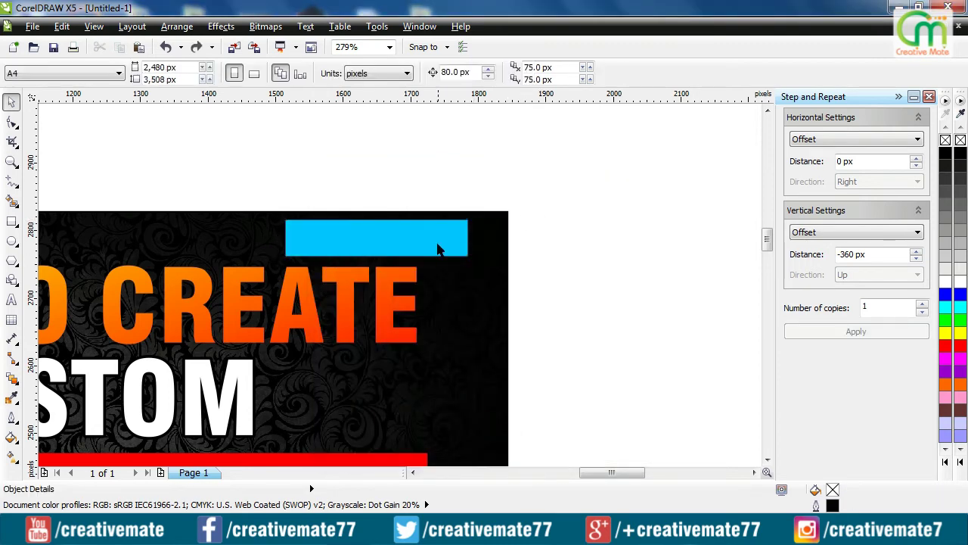
Raise the blue rectangle about 6 px, bring the "HINDI/URDU" text in front of it and centre the text on it
drag(437, 250, 434, 234)
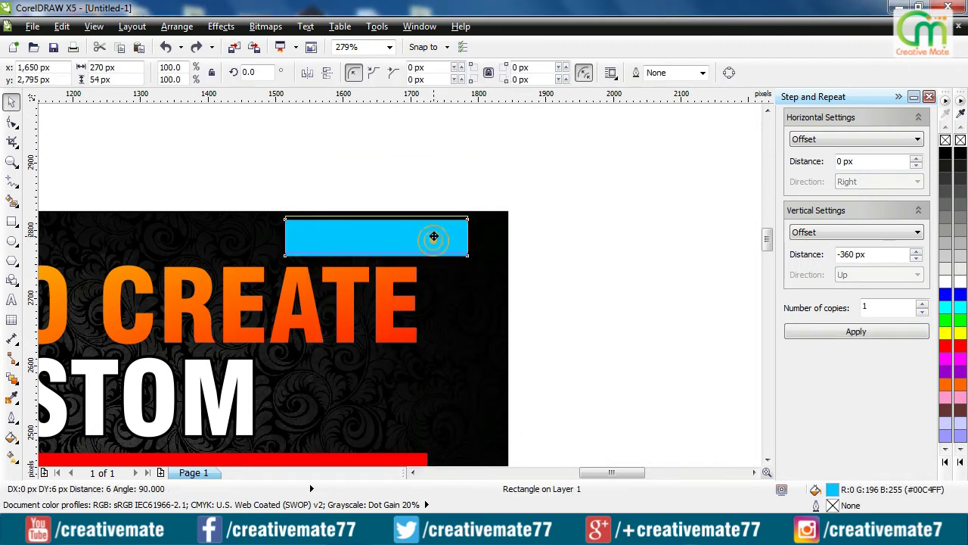
click(230, 163)
click(367, 251)
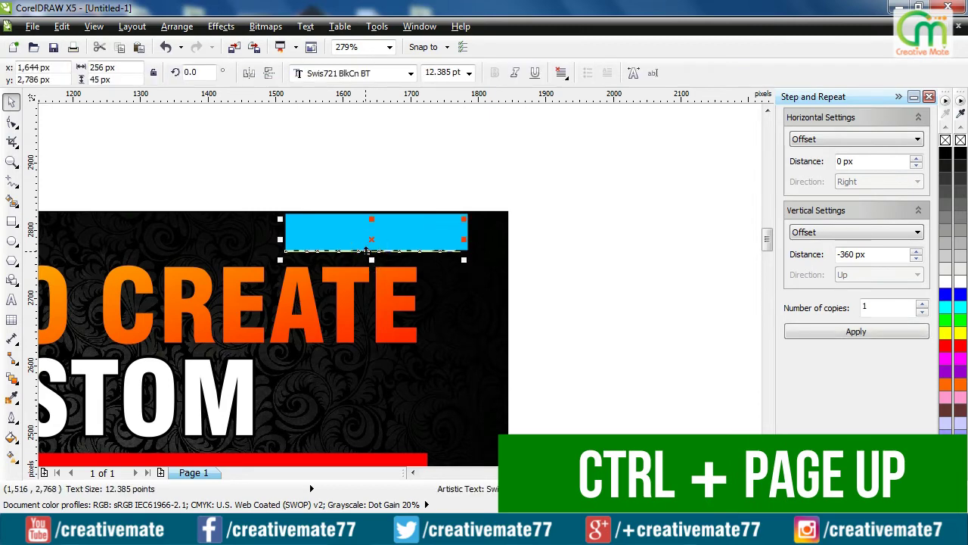
key(ctrl+Page_Up)
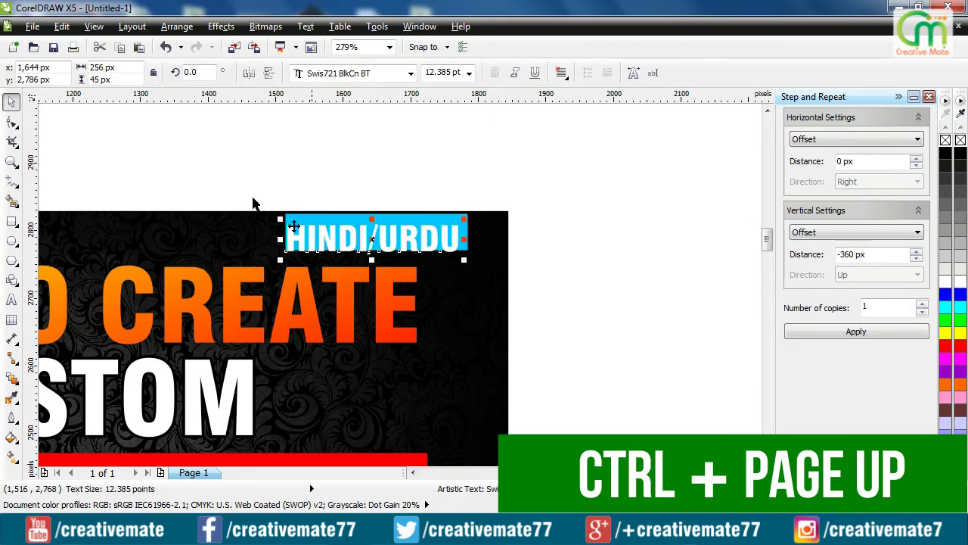
key(F2)
drag(190, 159, 562, 320)
drag(440, 276, 439, 267)
Select the "HINDI/URDU" text with its blue rectangle, shift both slightly down and scale them down together
drag(164, 153, 343, 235)
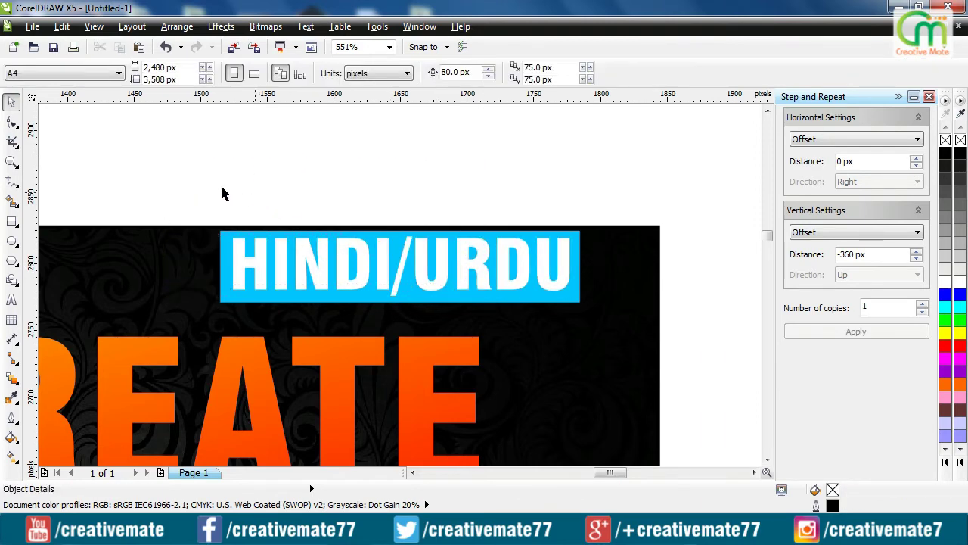
drag(310, 272, 649, 340)
drag(454, 244, 469, 267)
scroll(470, 267, down, 5)
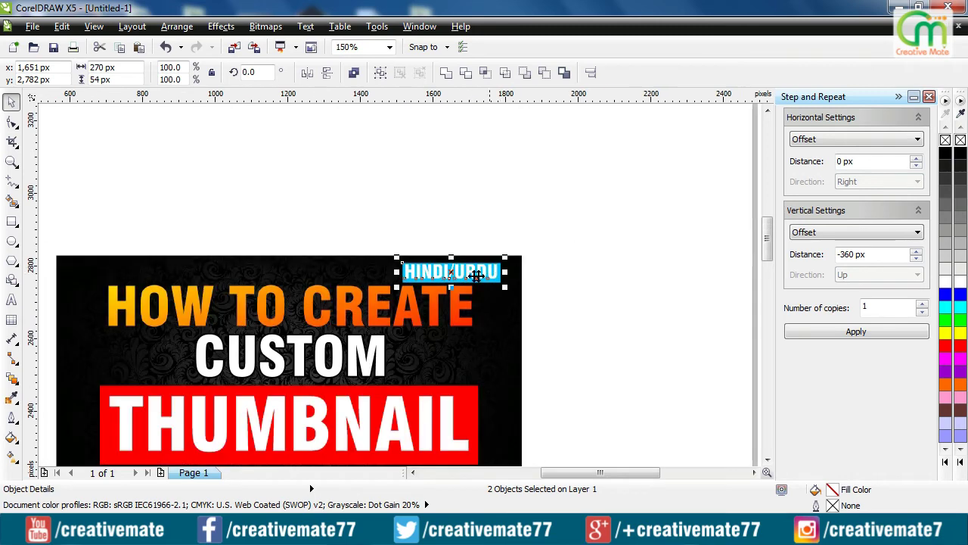
scroll(498, 267, up, 3)
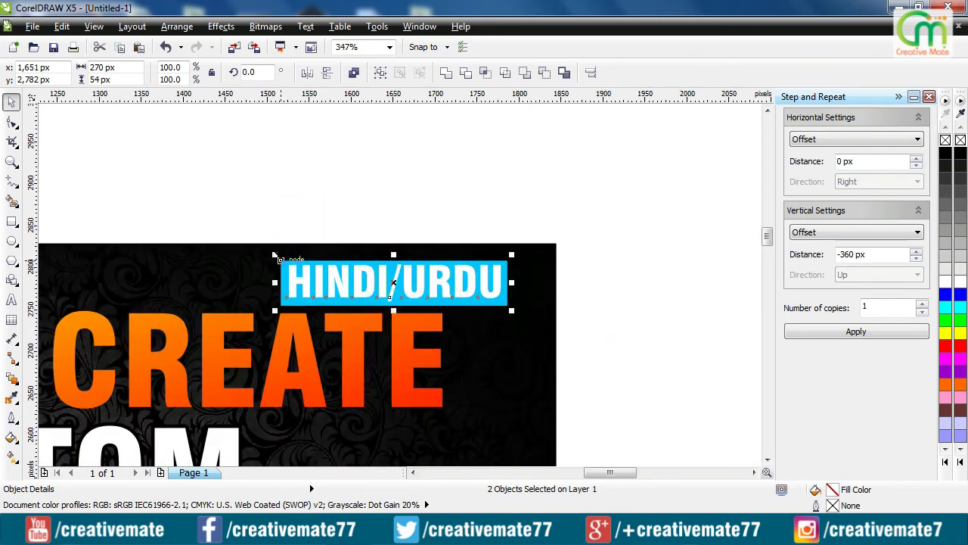
drag(275, 255, 322, 264)
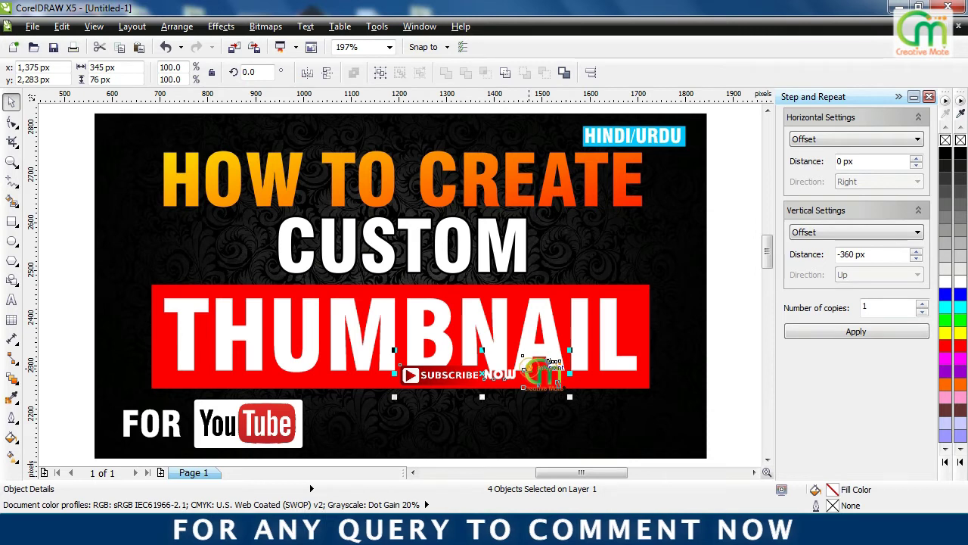
Move the "SUBSCRIBE NOW" graphics and the Creative Mate logo together to the background's lower-right corner
drag(501, 375, 611, 431)
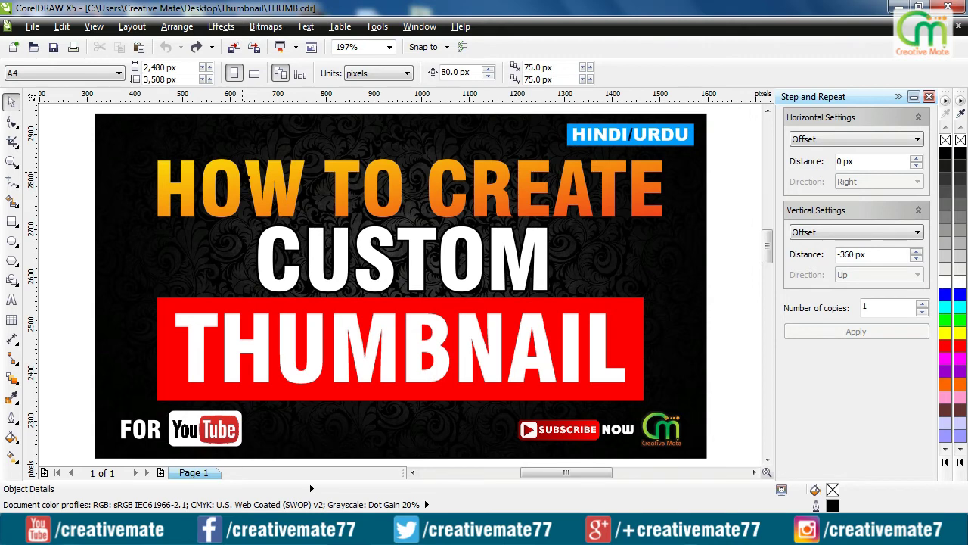
Export the finished design for the web as a JPEG named THUMBNAIL in the desktop folder THUMN1
click(33, 26)
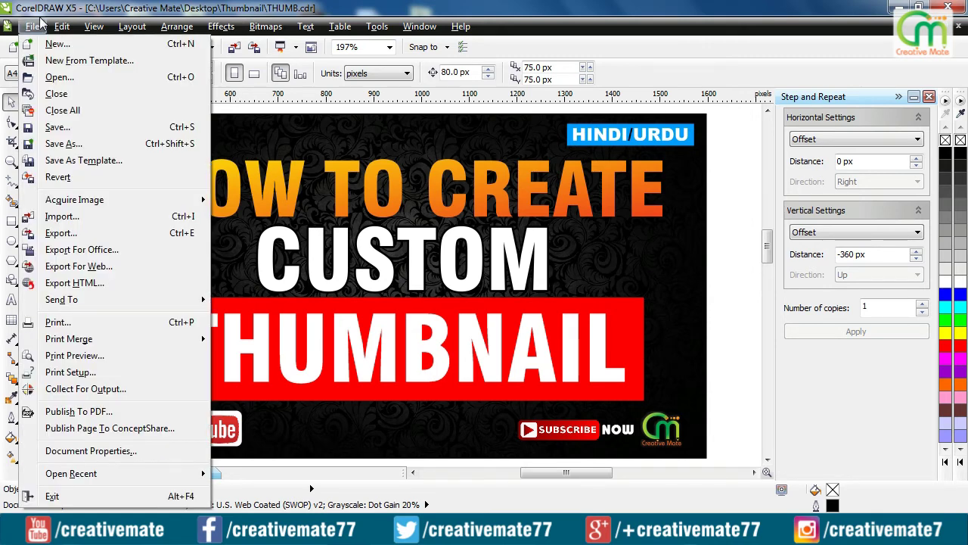
click(111, 271)
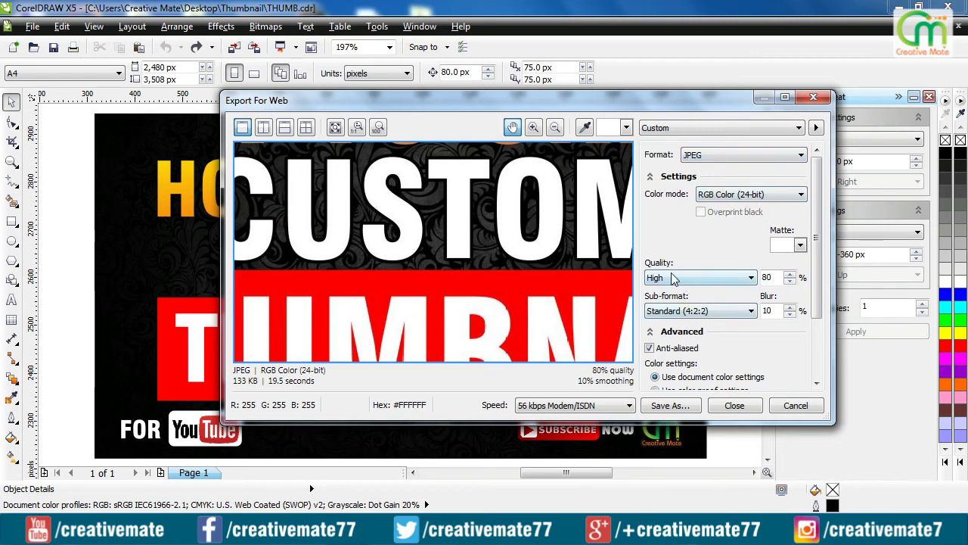
click(674, 409)
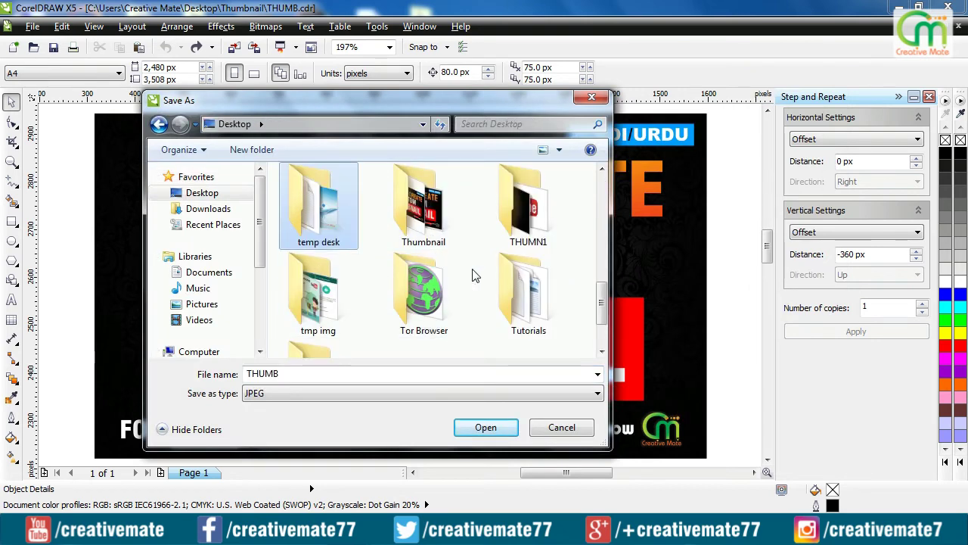
click(527, 219)
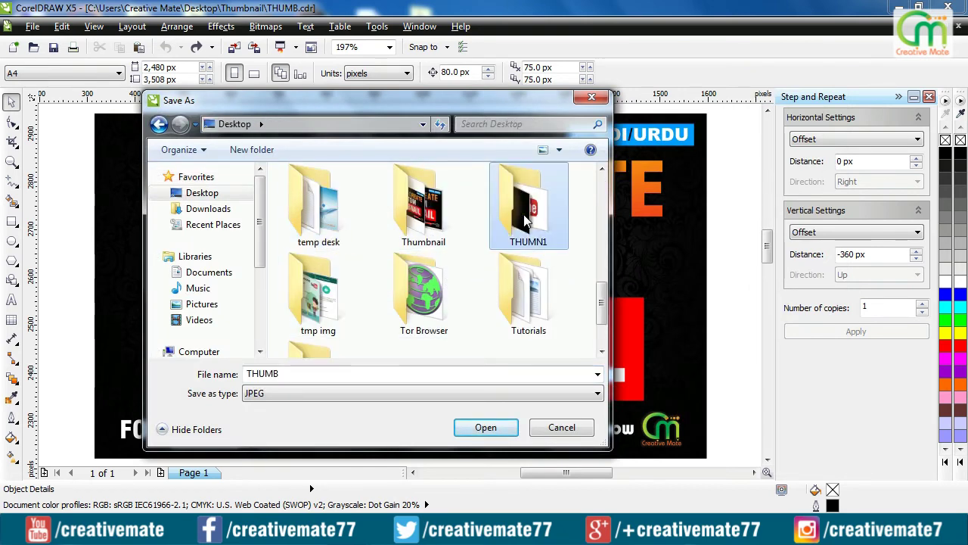
double_click(527, 219)
click(293, 373)
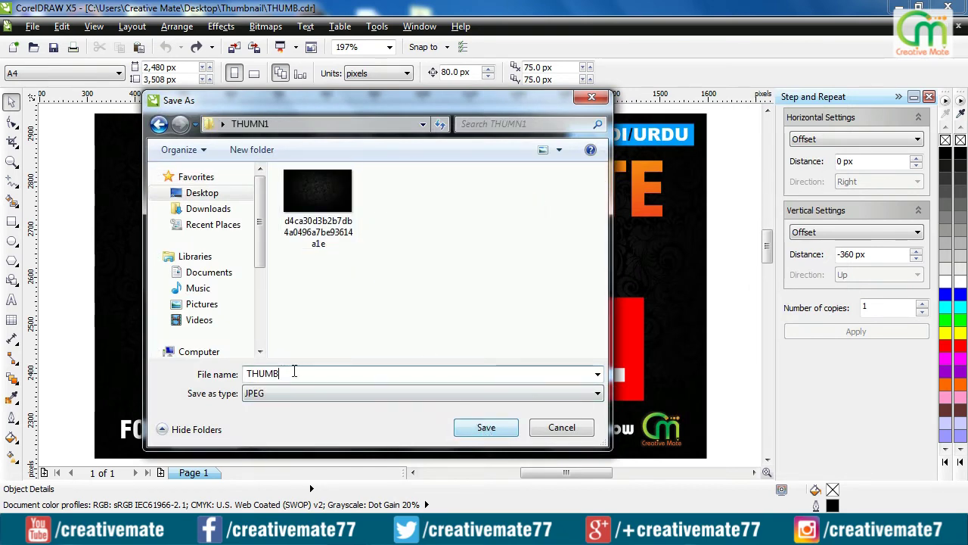
double_click(340, 375)
text(T)
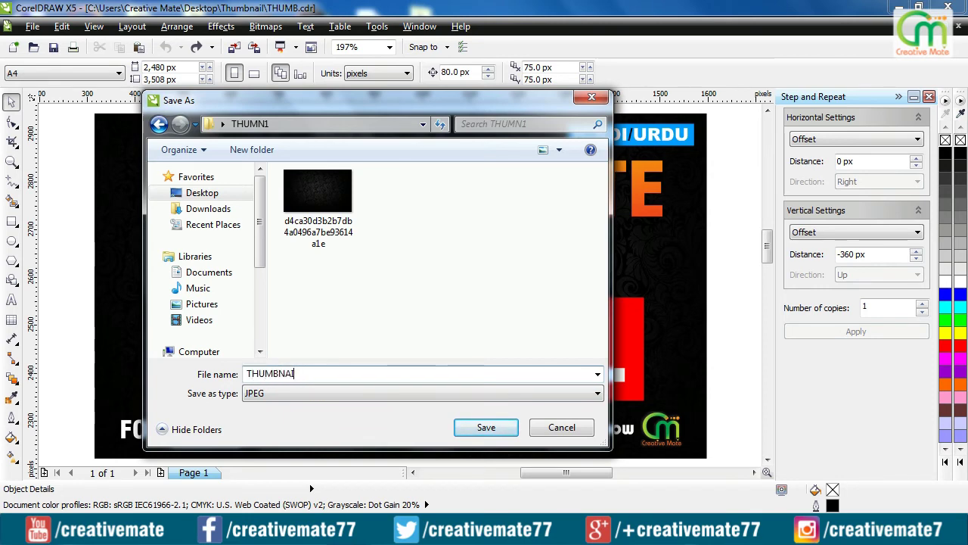
key(Return)
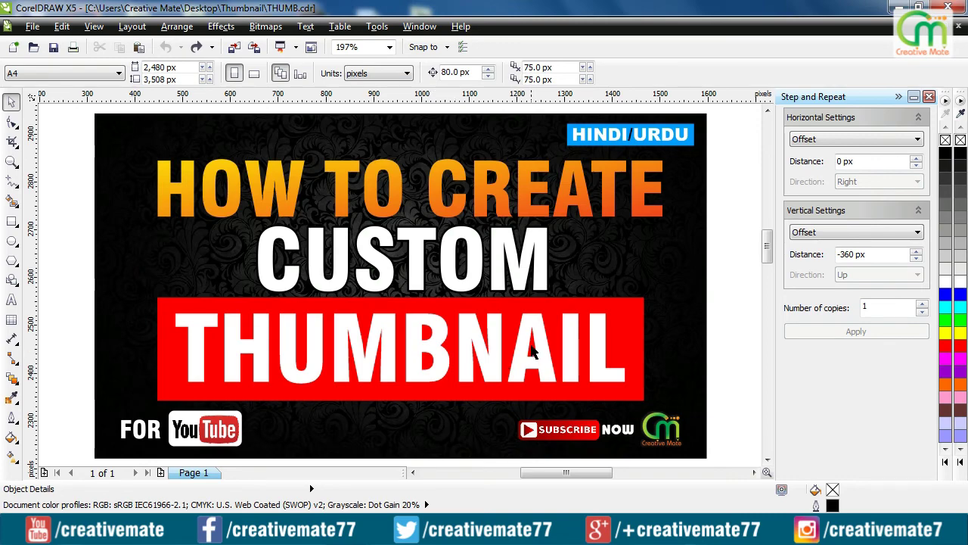
Switch to the desktop and open the exported THUMBNAIL image from the THUMN1 folder to examine it
click(900, 8)
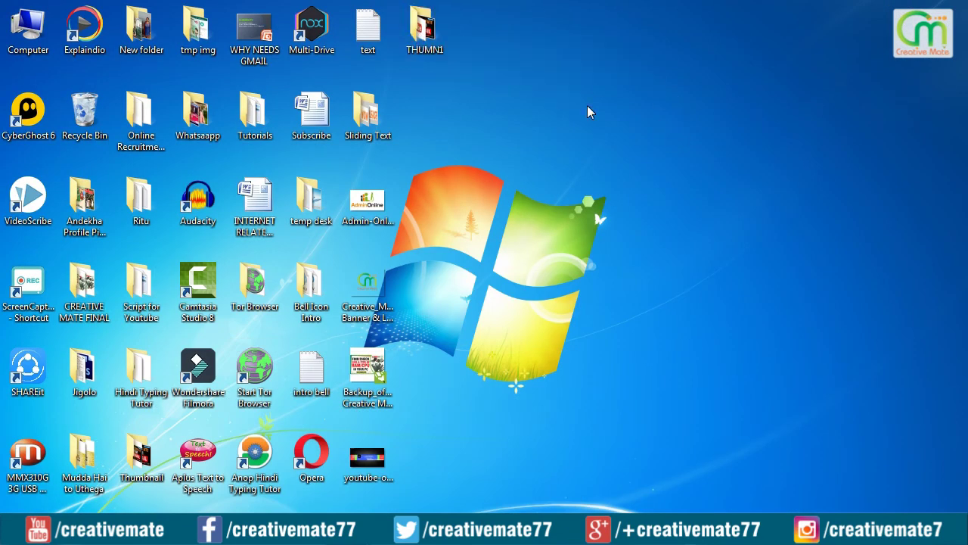
double_click(412, 28)
double_click(475, 176)
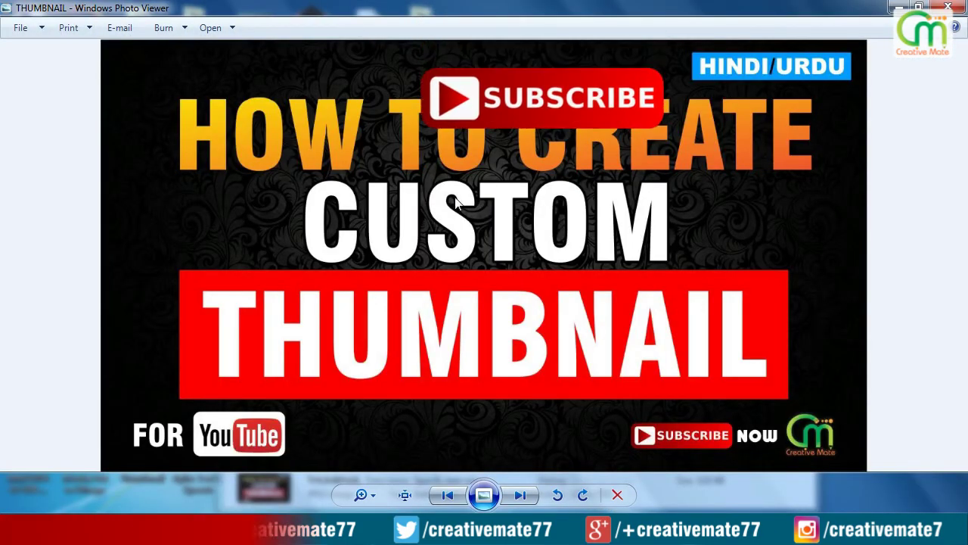